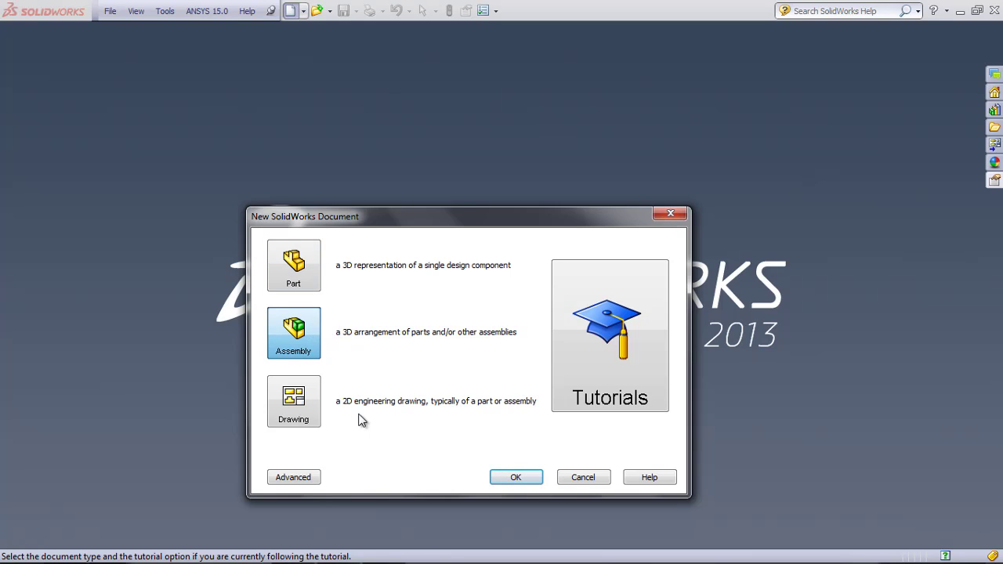
# - Create a new assembly and place the Chimney-concrete part at its origin
pyautogui.click(525, 479)
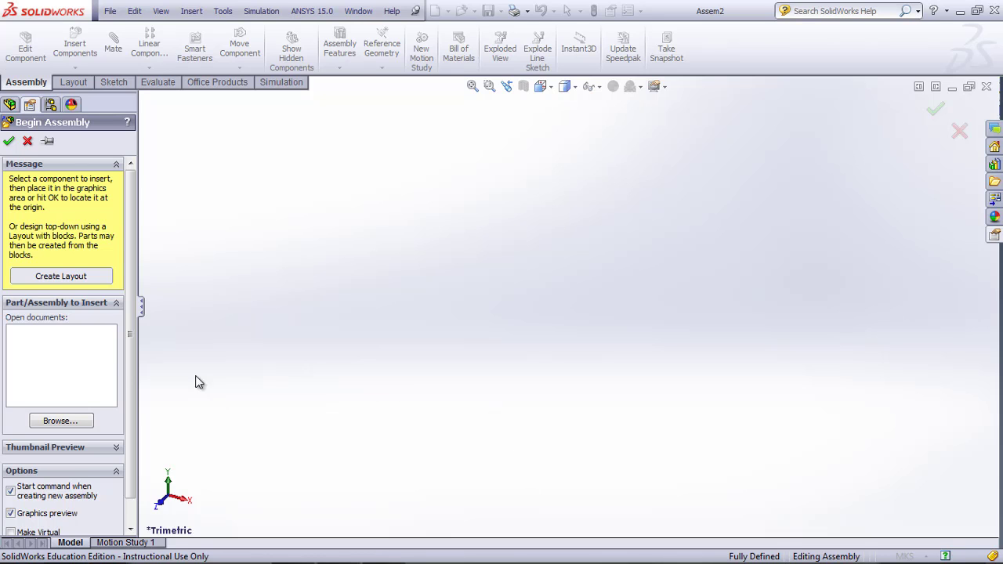
pyautogui.click(59, 421)
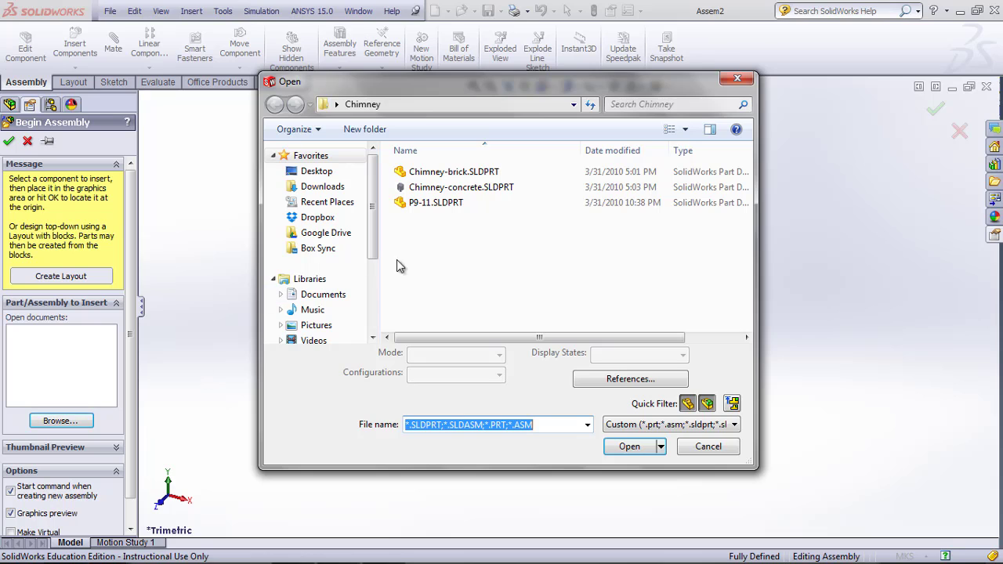
pyautogui.click(465, 190)
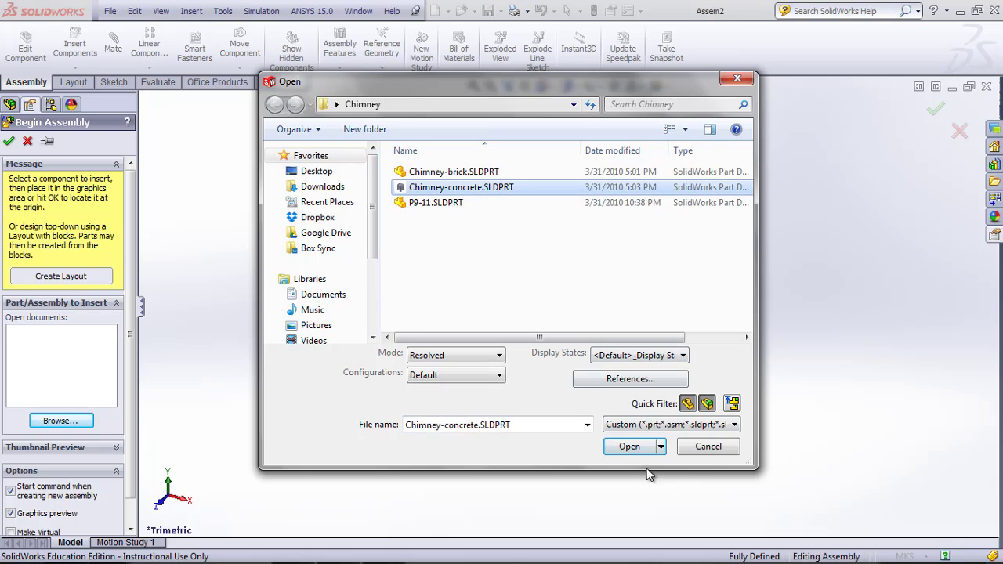
pyautogui.click(631, 446)
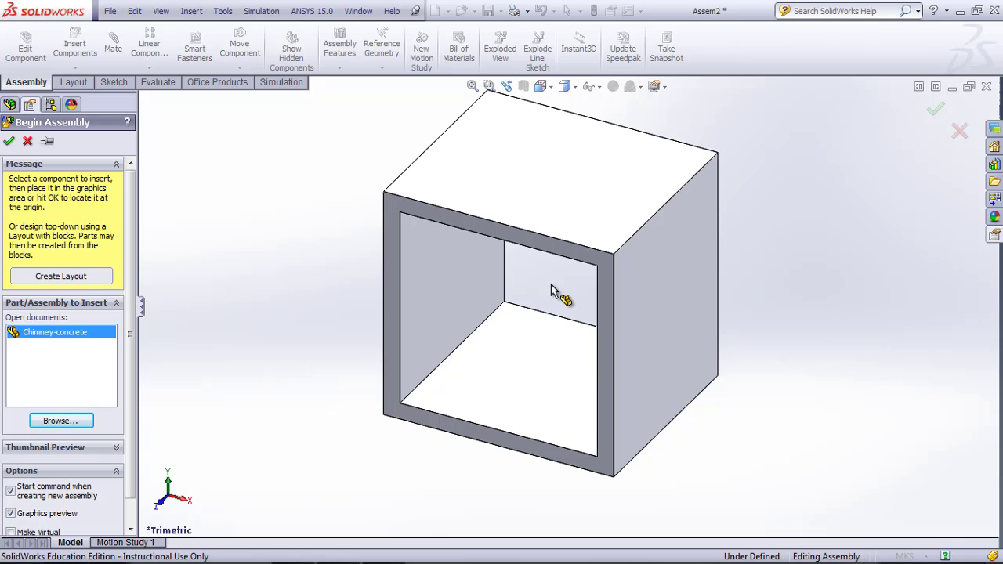
pyautogui.click(934, 112)
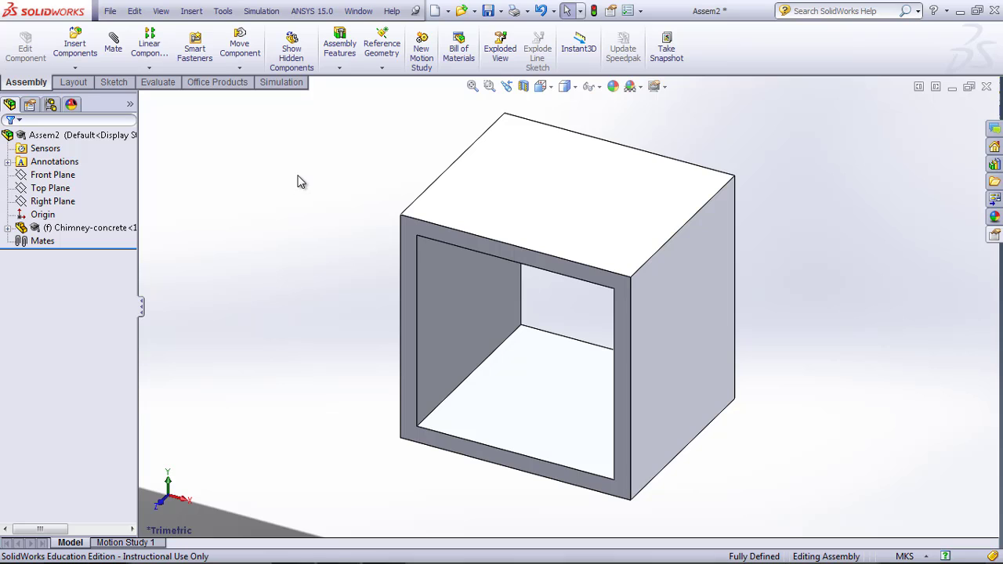
# - Insert the Chimney-brick part into the assembly at the origin
pyautogui.click(149, 69)
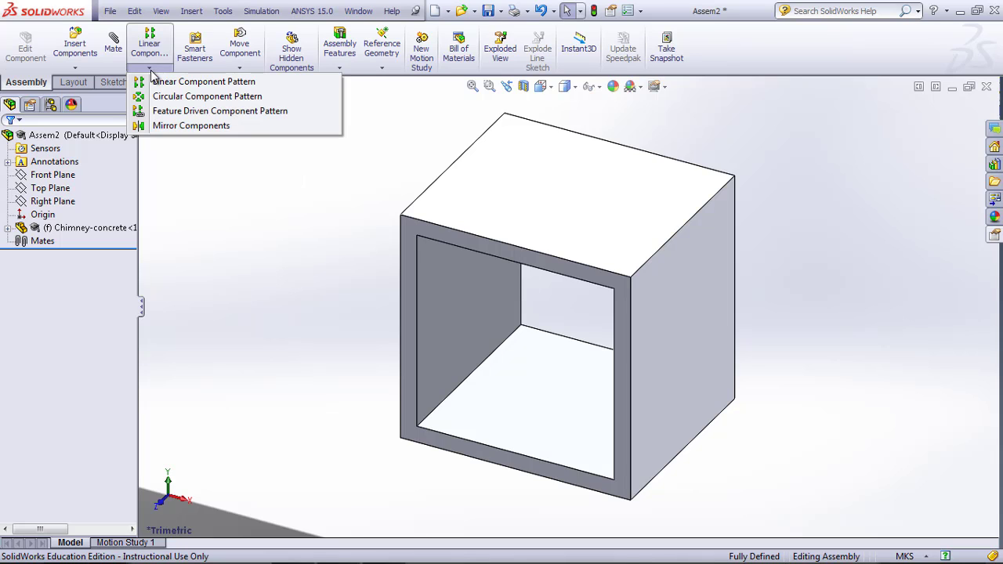
pyautogui.click(75, 68)
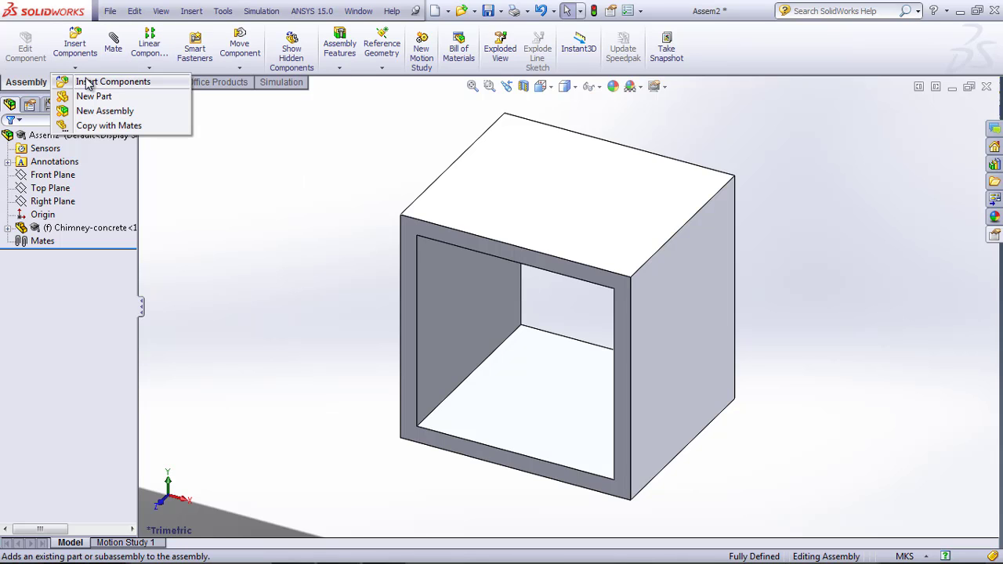
pyautogui.click(87, 84)
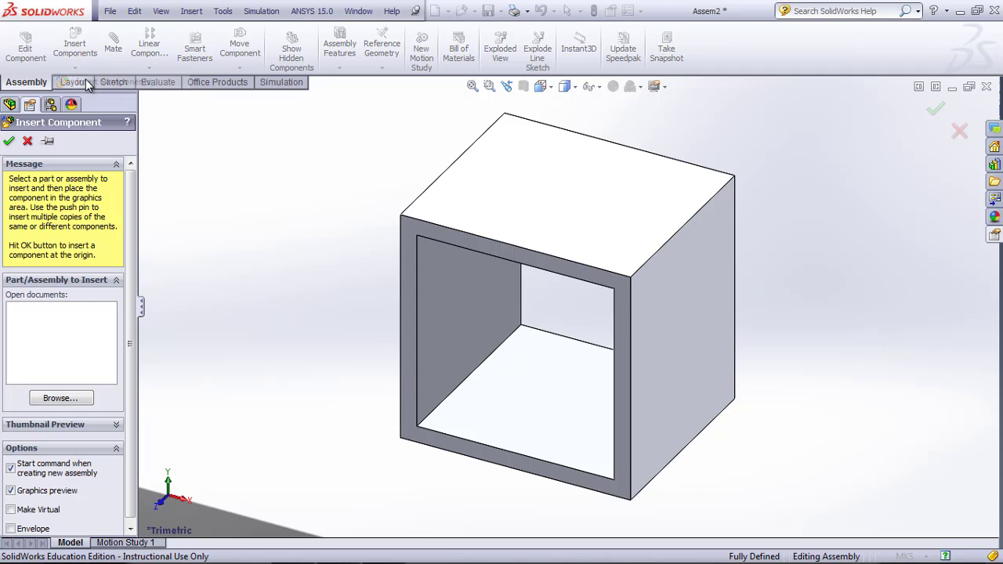
pyautogui.click(62, 398)
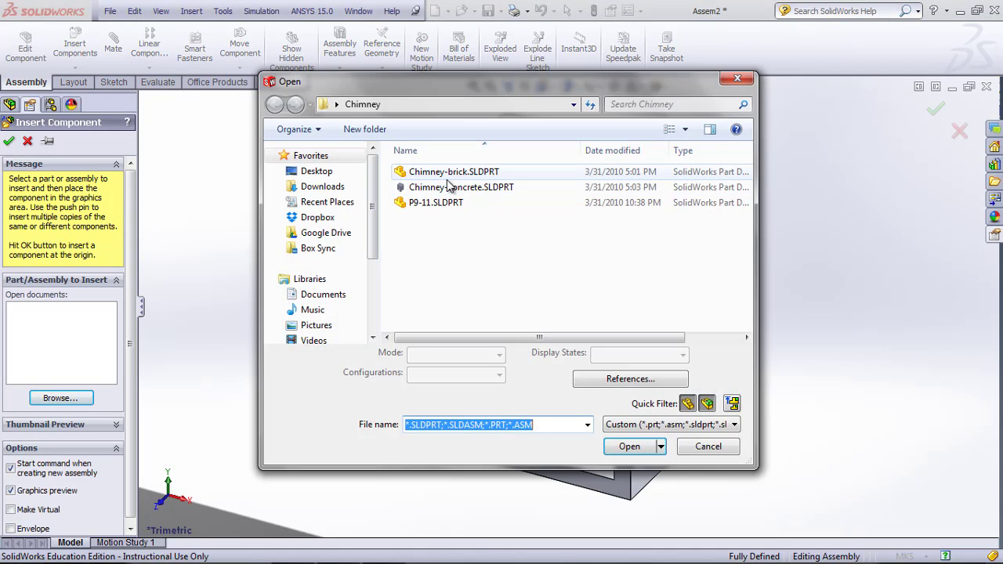
pyautogui.click(451, 172)
pyautogui.click(629, 446)
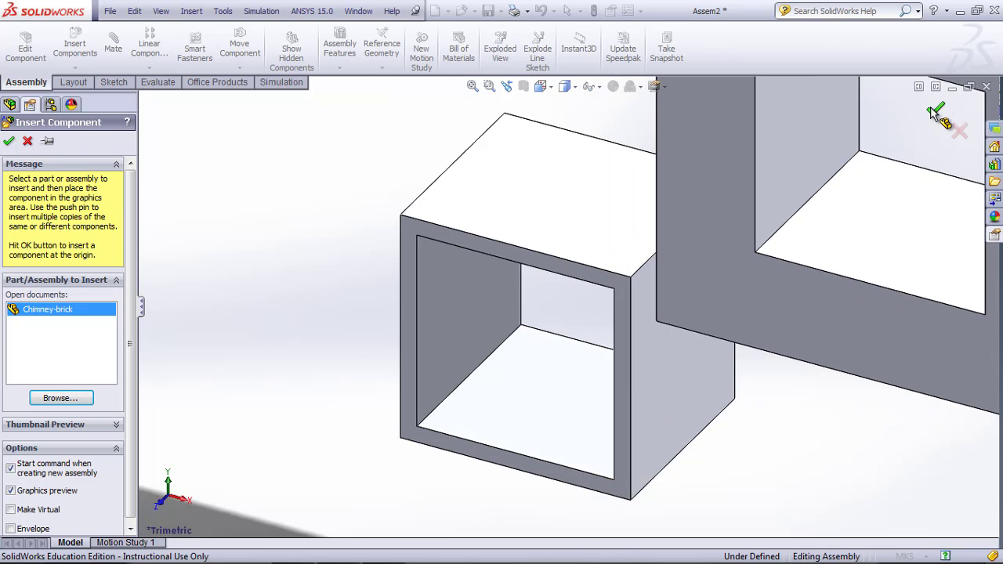
pyautogui.click(931, 108)
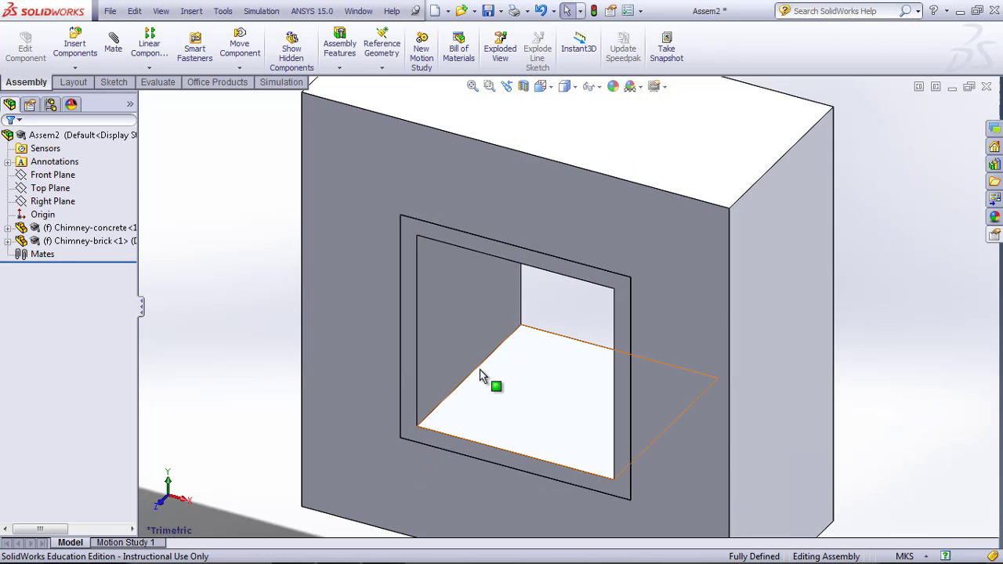
pyautogui.click(472, 86)
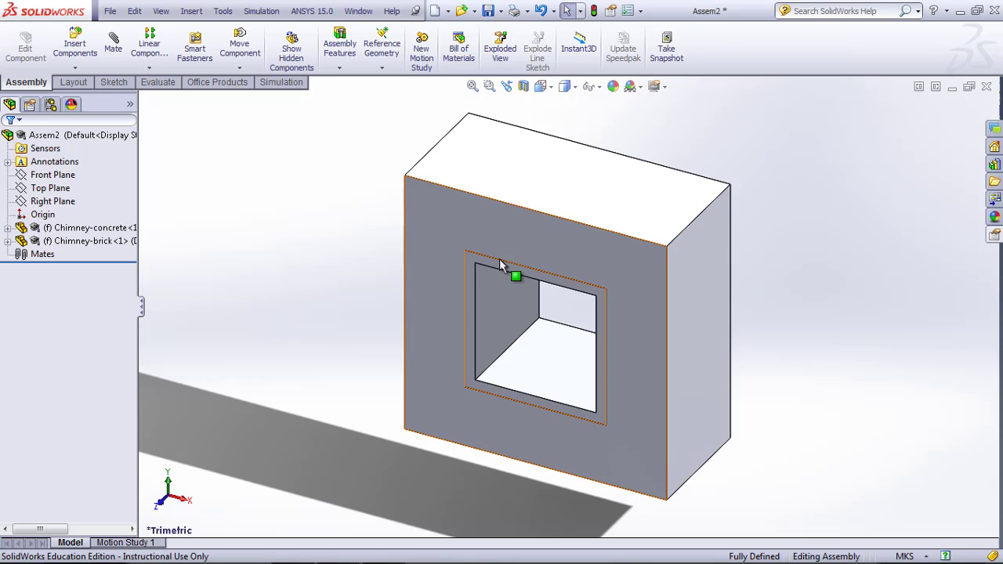
# - Try to transfer the unsaved assembly to ANSYS Workbench
pyautogui.click(313, 11)
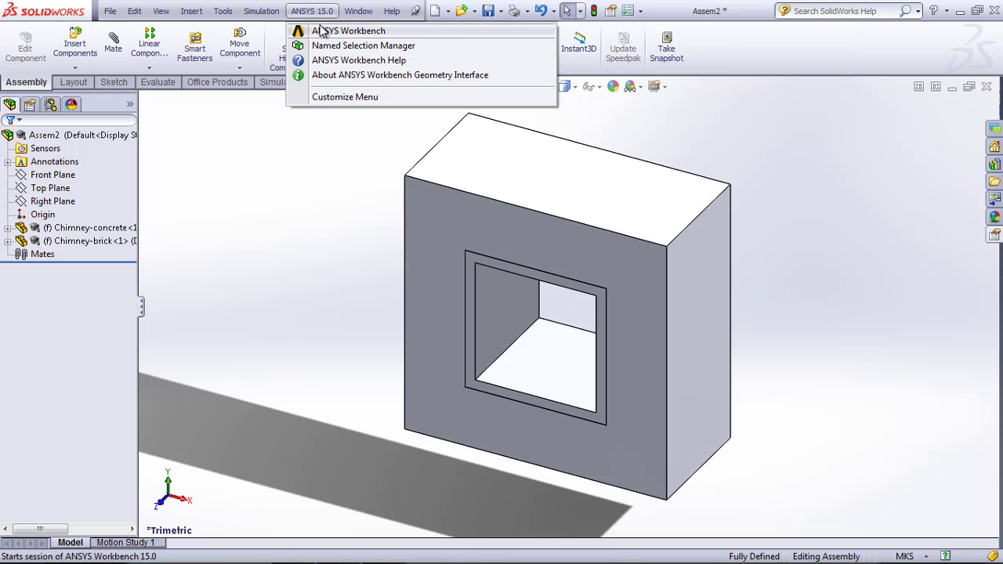
pyautogui.click(332, 32)
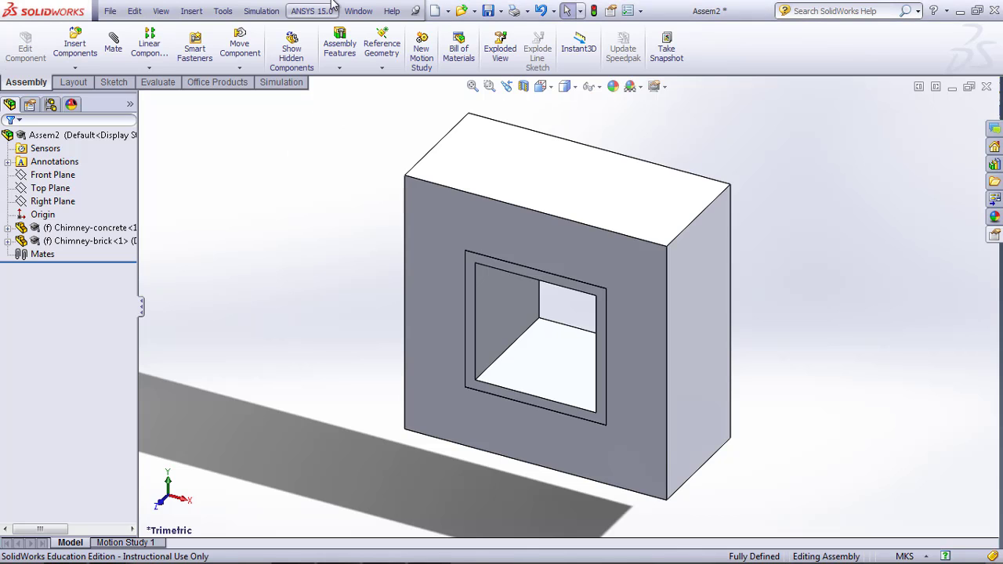
# - Save the assembly as Chimney.SLDASM in the Chimney folder together with both modified part files
pyautogui.click(489, 11)
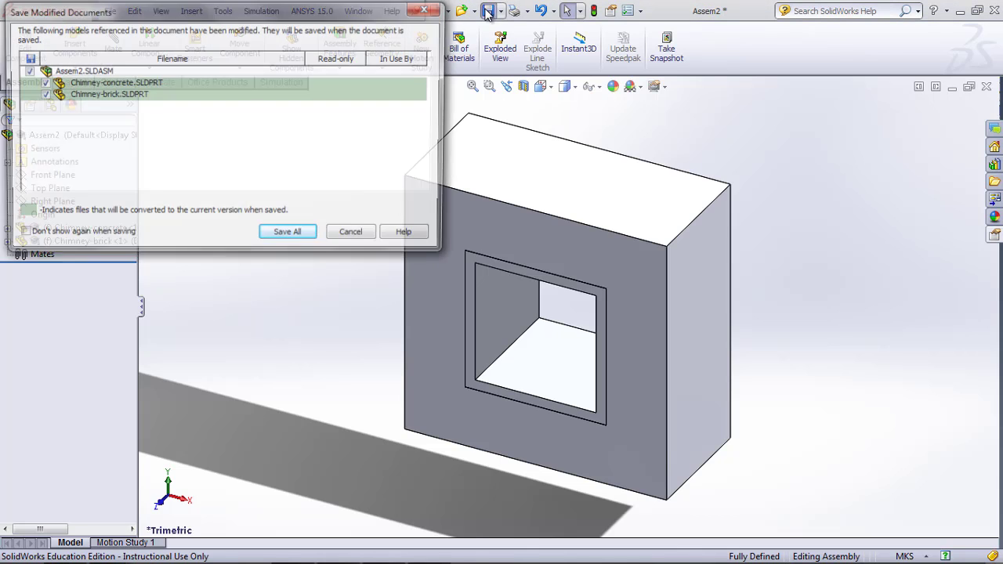
pyautogui.click(289, 235)
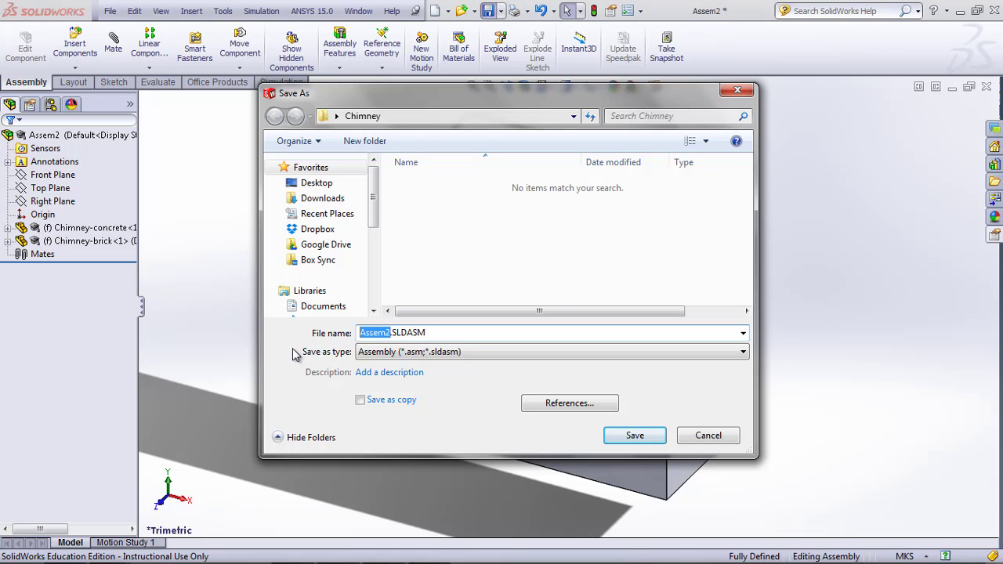
pyautogui.write('Chimney')
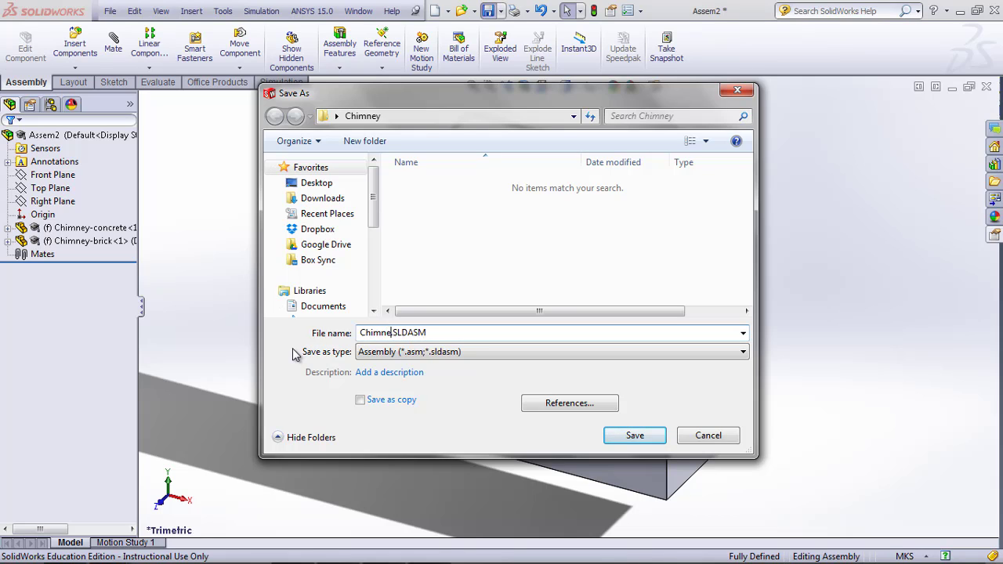
pyautogui.click(638, 435)
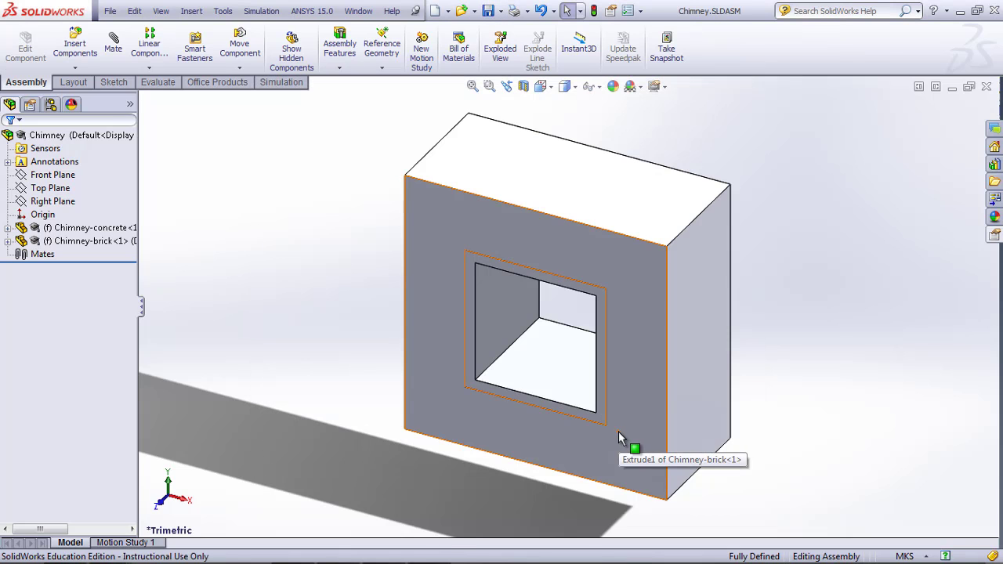
# - Switch to ANSYS Workbench and try to open the Geometry cell of the unsaved project
pyautogui.hotkey('alt', 'Tab')
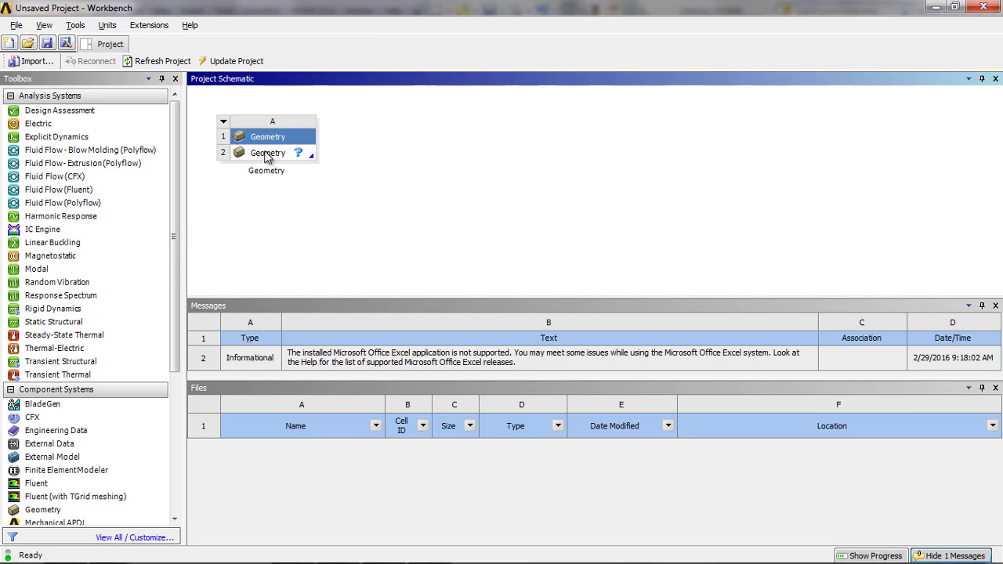
pyautogui.doubleClick(310, 154)
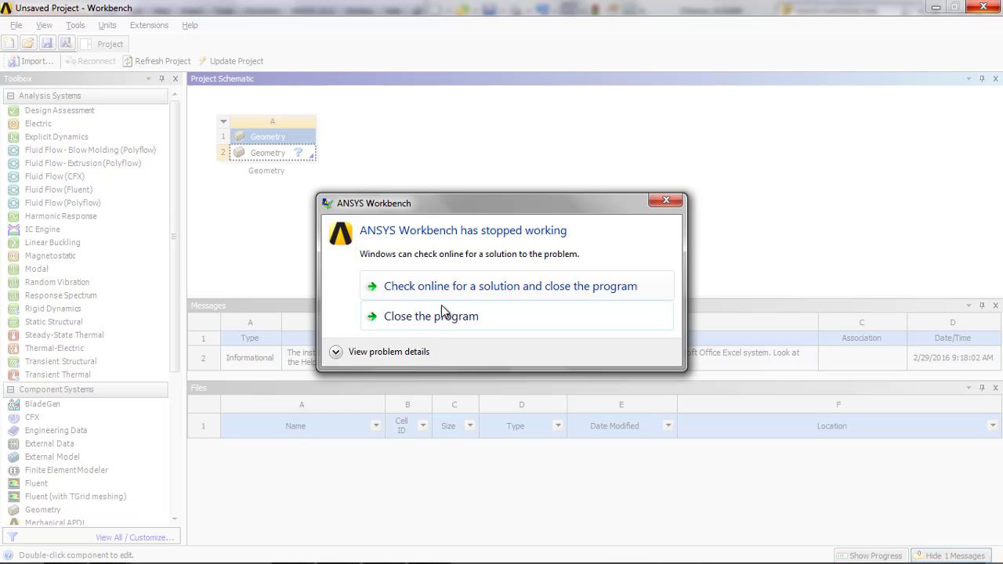
pyautogui.click(439, 315)
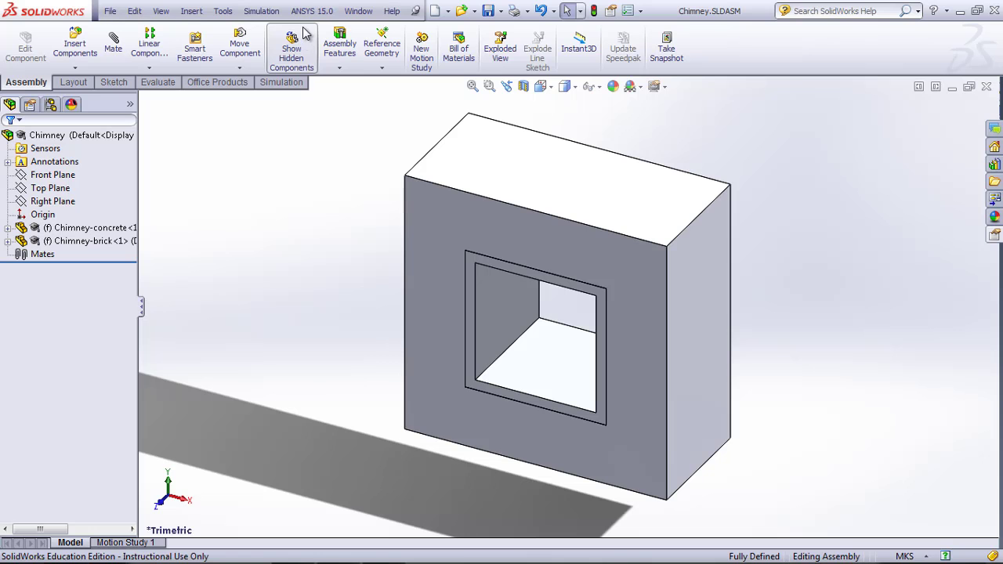
# - Start ANSYS Workbench from the saved Chimney assembly in SolidWorks
pyautogui.click(312, 11)
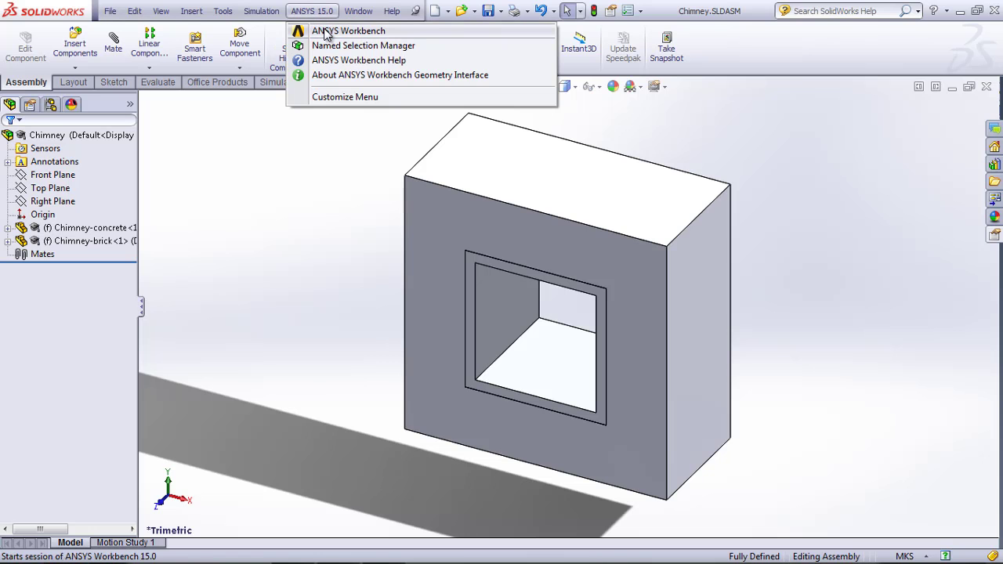
pyautogui.click(353, 26)
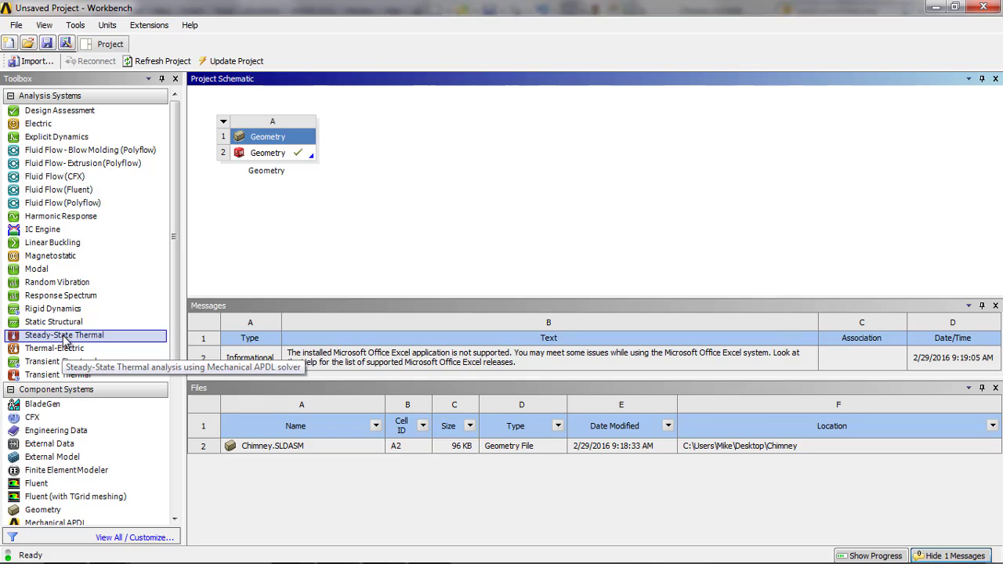
# - Add a Steady-State Thermal system to the project schematic and link the imported Geometry cell to its Geometry cell
pyautogui.moveTo(88, 339); pyautogui.dragTo(429, 189)
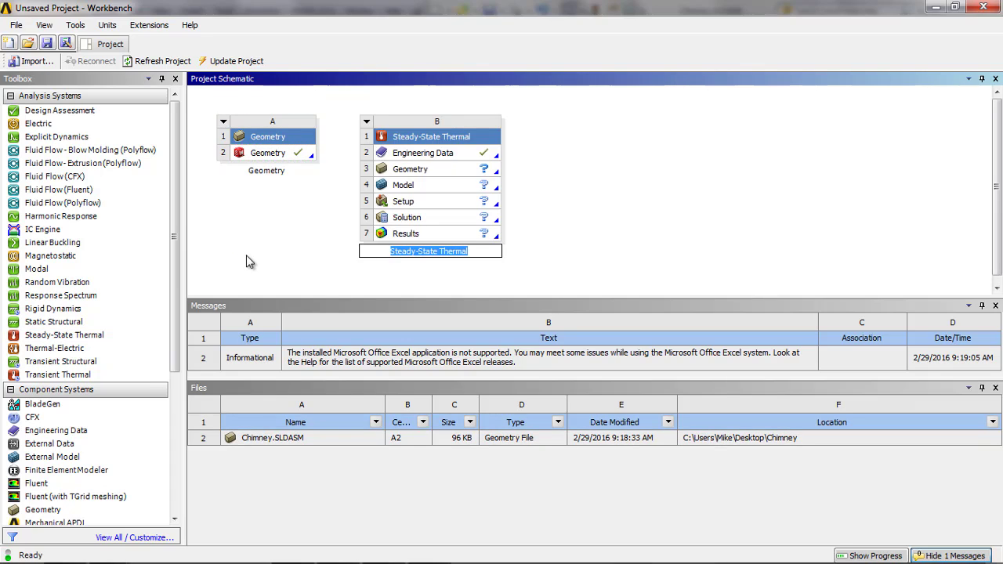
pyautogui.click(433, 177)
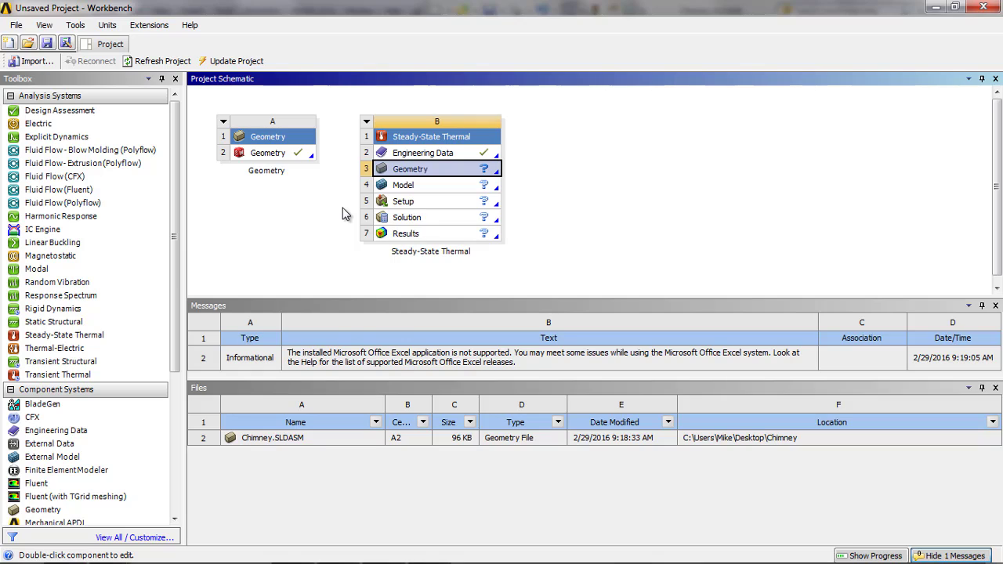
pyautogui.moveTo(287, 154); pyautogui.dragTo(392, 179)
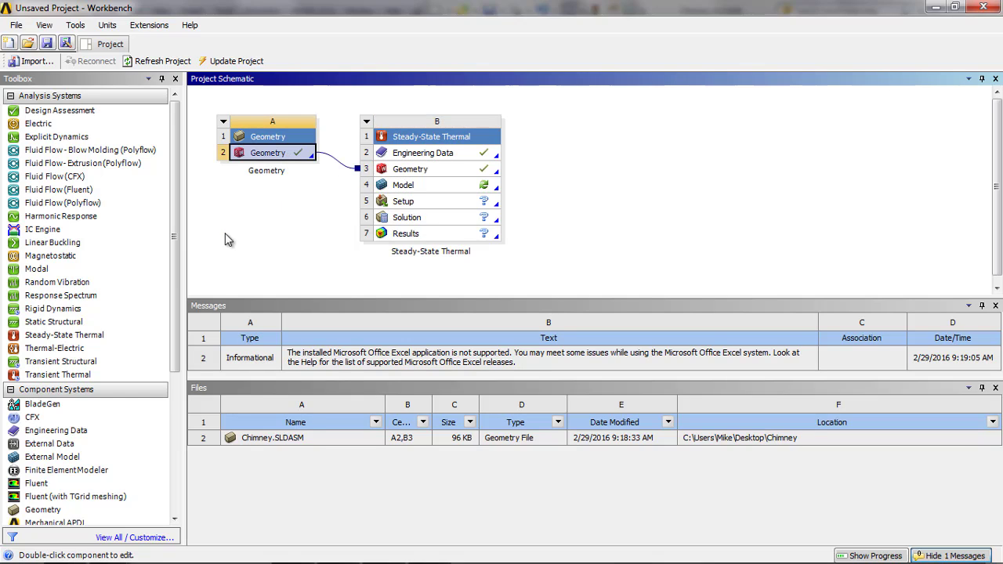
# - Open the Engineering Data of the Steady-State Thermal system and show the Engineering Data Sources
pyautogui.click(425, 156)
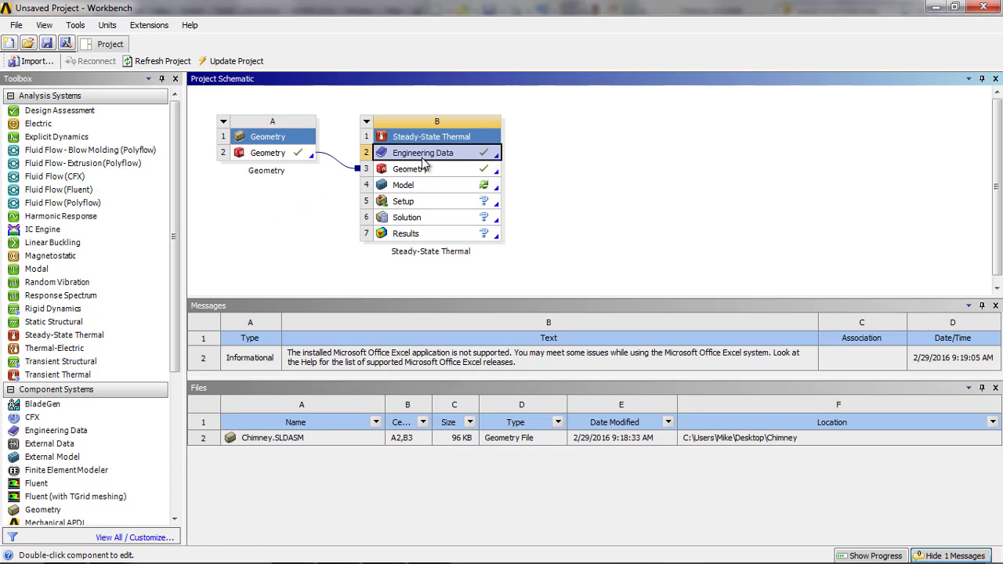
pyautogui.doubleClick(424, 157)
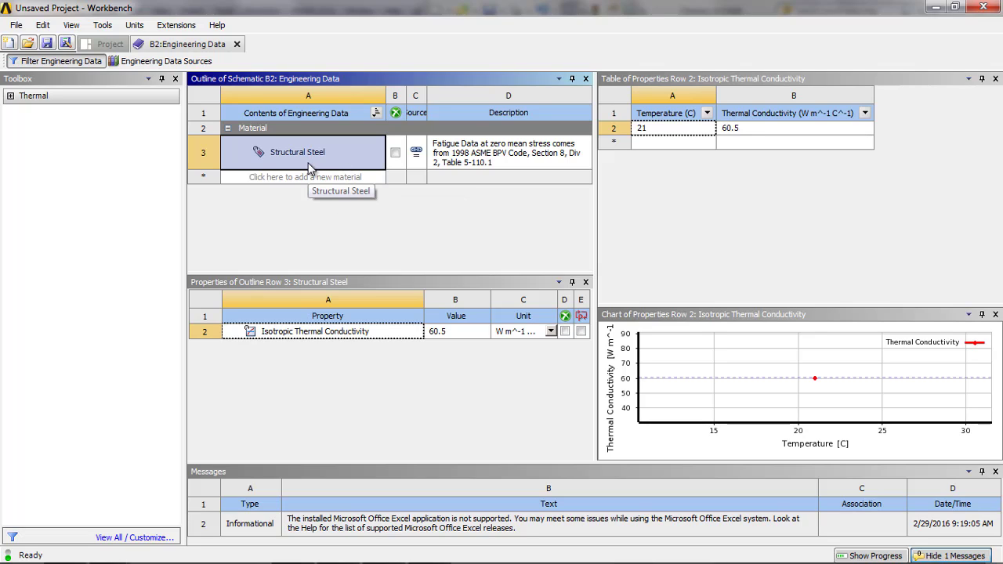
pyautogui.click(153, 62)
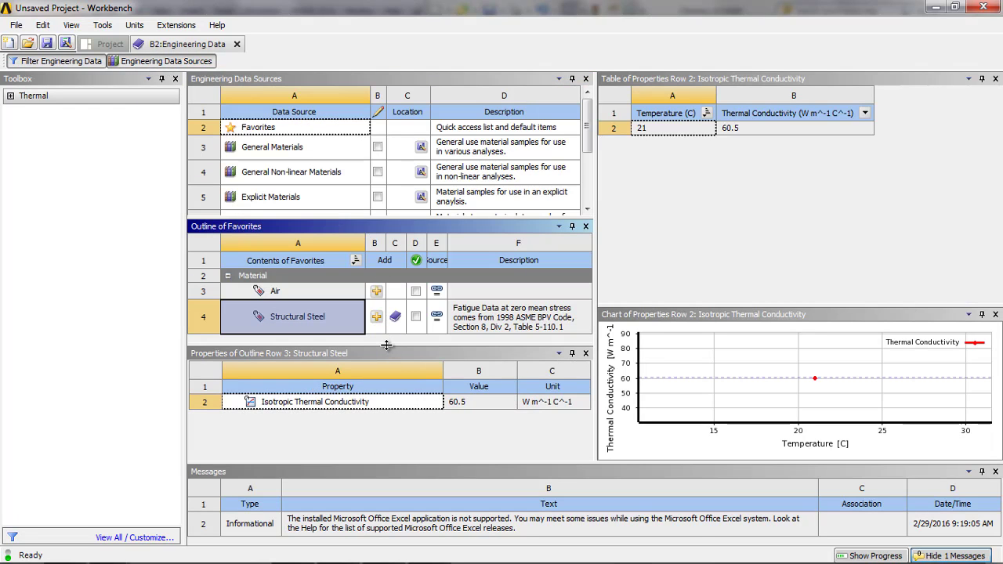
# - Open the General Materials library, enlarge its contents list and add Concrete to the Engineering Data
pyautogui.moveTo(385, 345); pyautogui.dragTo(387, 374)
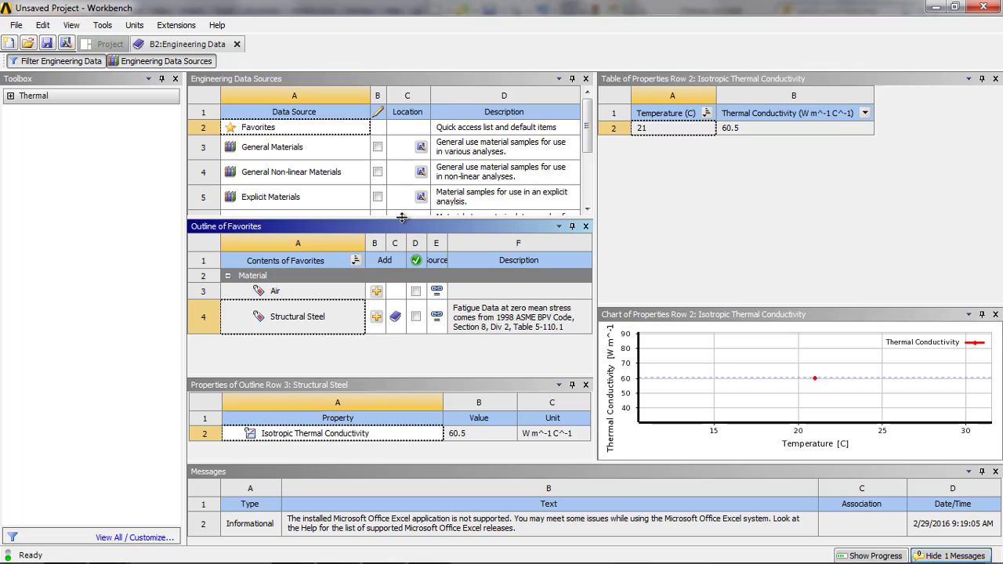
pyautogui.moveTo(409, 217); pyautogui.dragTo(410, 249)
pyautogui.click(331, 146)
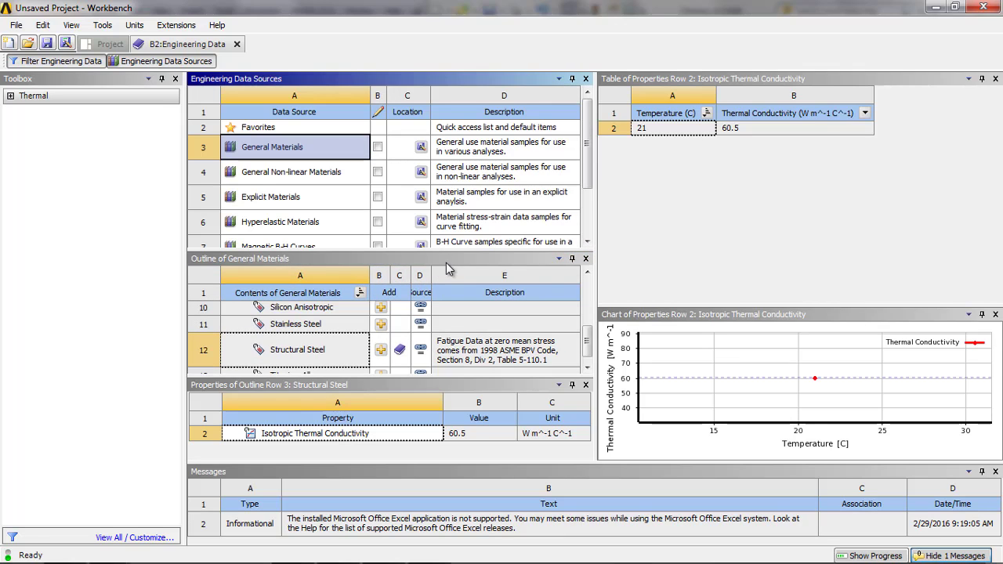
pyautogui.moveTo(453, 252); pyautogui.dragTo(453, 197)
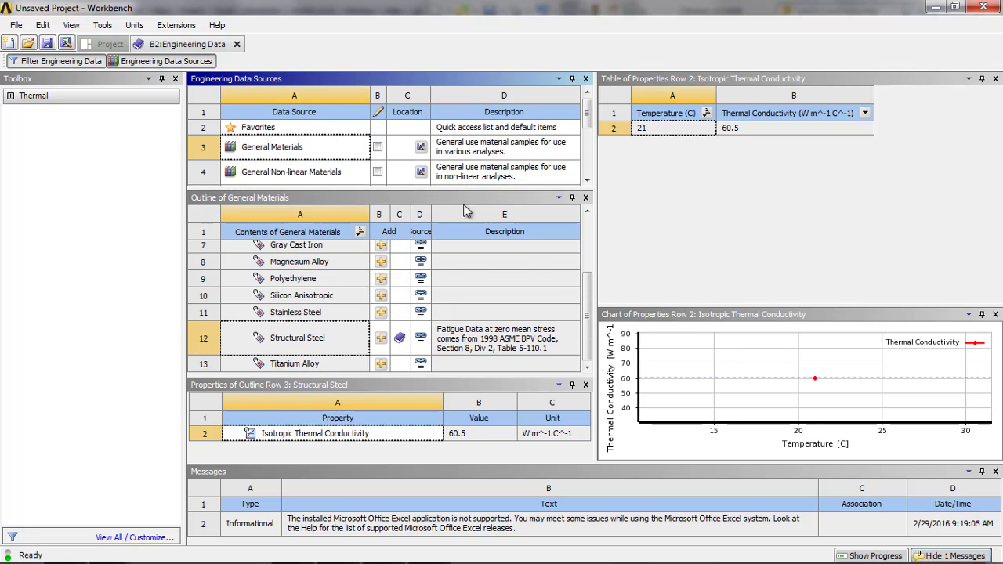
pyautogui.scroll(1, 589, 283)
pyautogui.scroll(2, 590, 280)
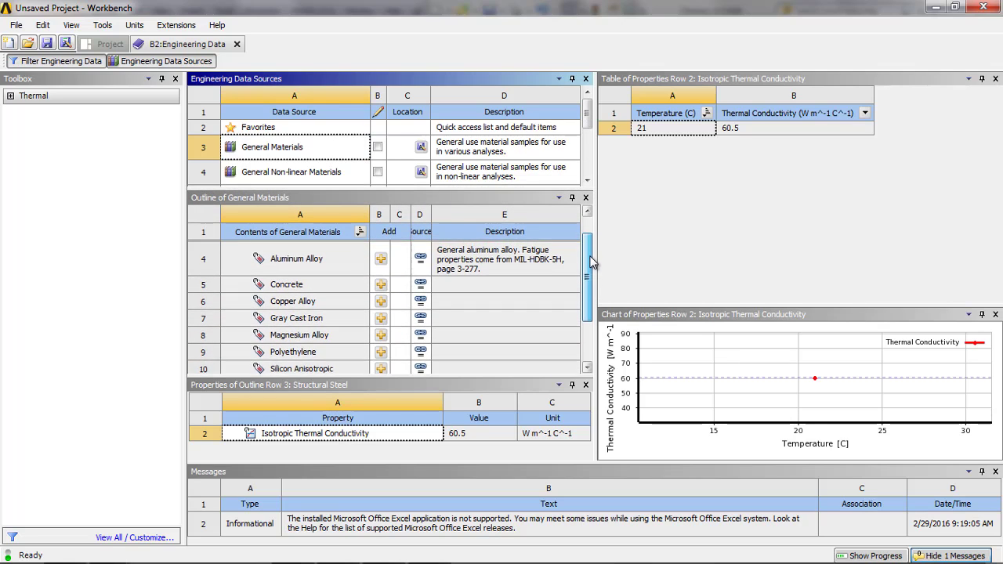
pyautogui.scroll(-2, 377, 296)
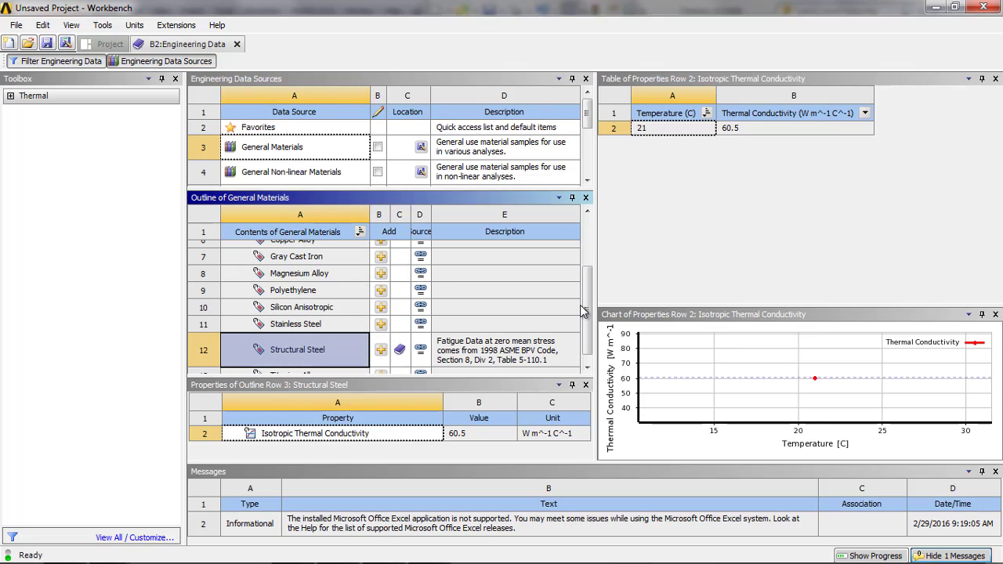
pyautogui.moveTo(584, 306); pyautogui.dragTo(584, 249)
# - Look through the material lists of the General Non-linear Materials and Thermal Materials libraries
pyautogui.click(343, 172)
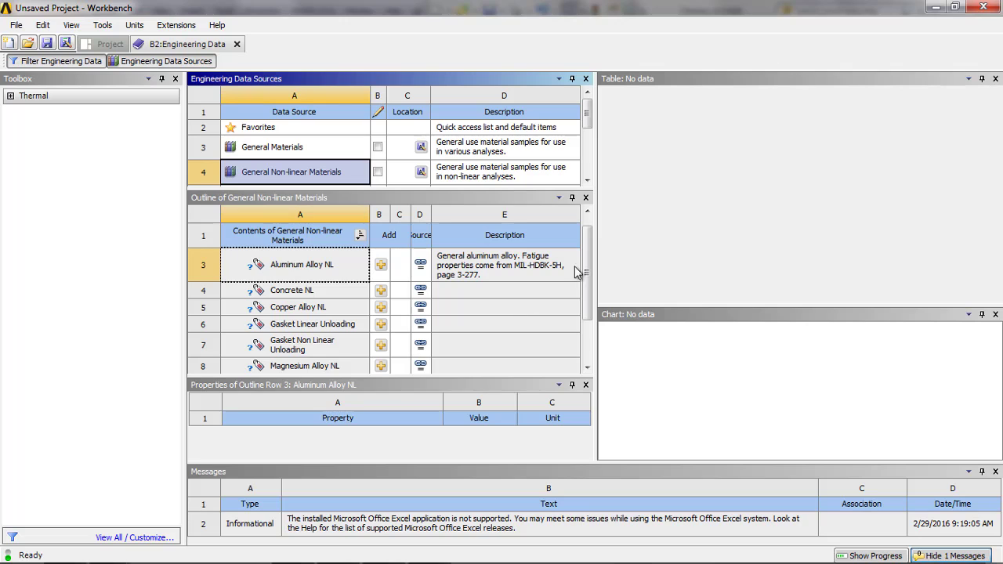
pyautogui.scroll(-2, 584, 273)
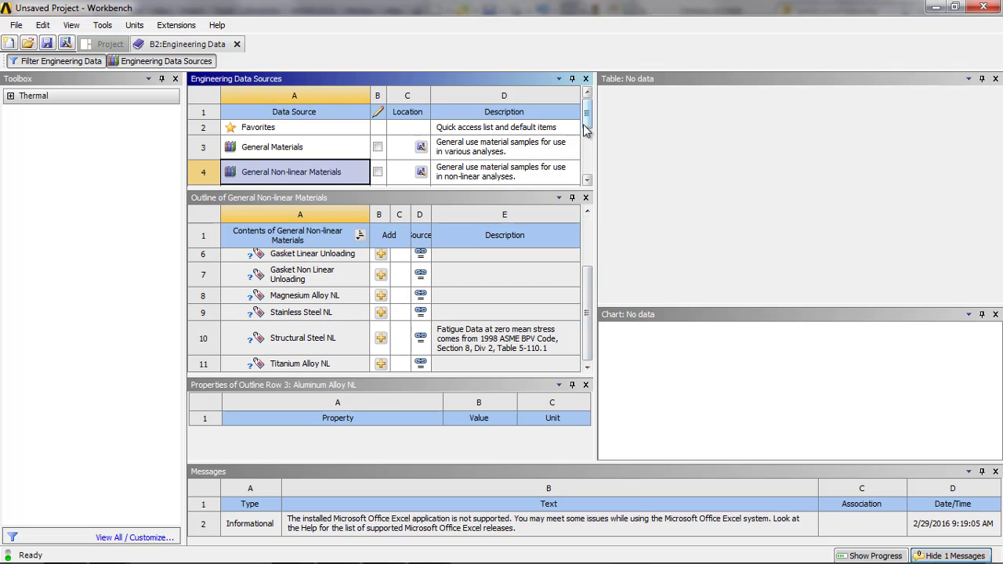
pyautogui.moveTo(584, 130); pyautogui.dragTo(588, 157)
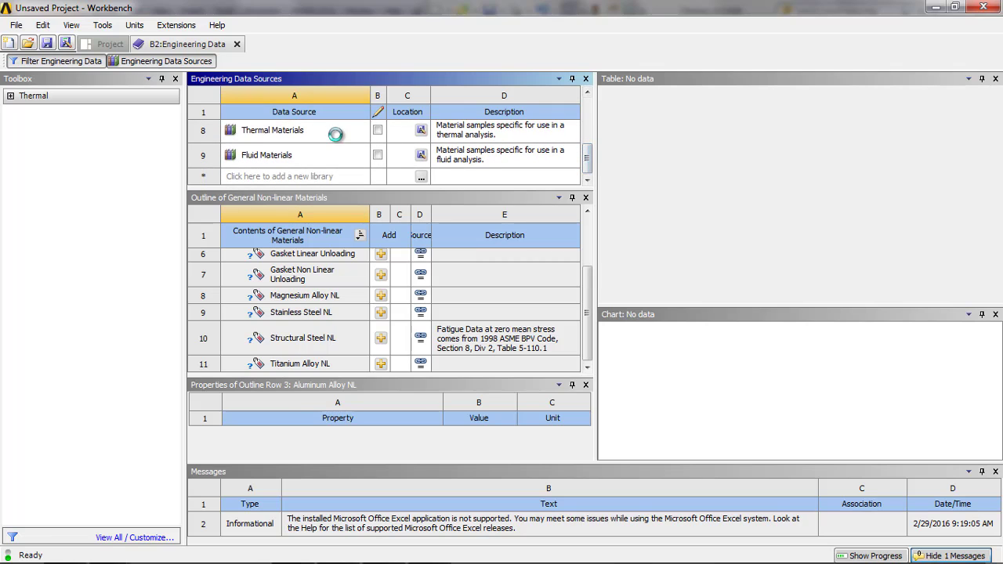
pyautogui.click(335, 135)
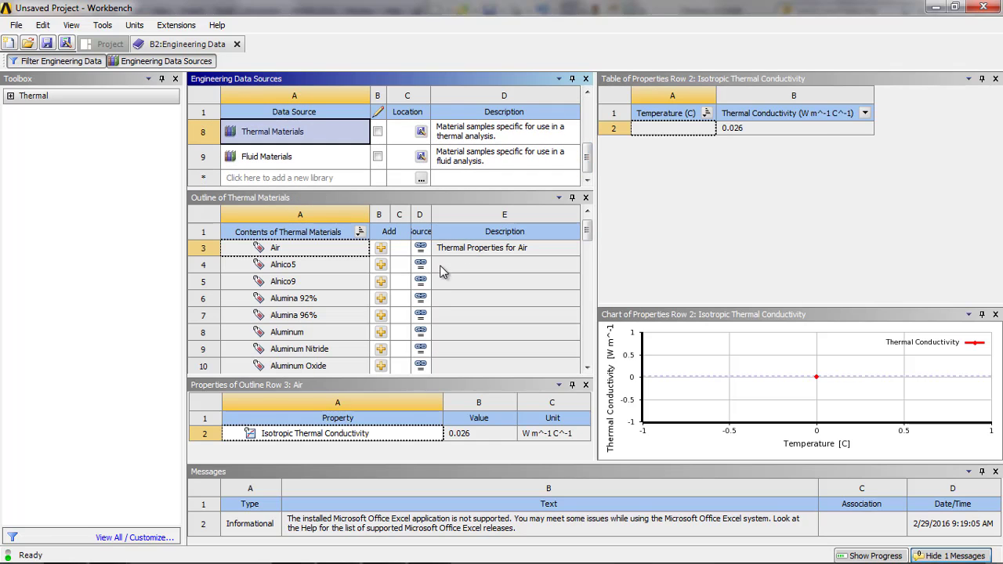
pyautogui.moveTo(587, 229)
pyautogui.mouseDown()
pyautogui.moveTo(589, 279)
pyautogui.moveTo(589, 217)
pyautogui.mouseUp()
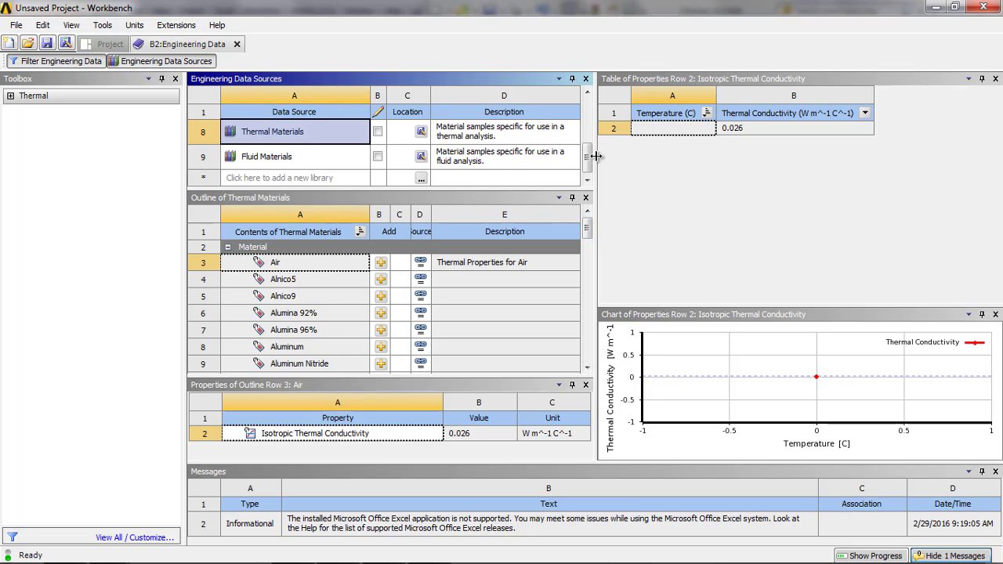
pyautogui.moveTo(589, 156); pyautogui.dragTo(590, 110)
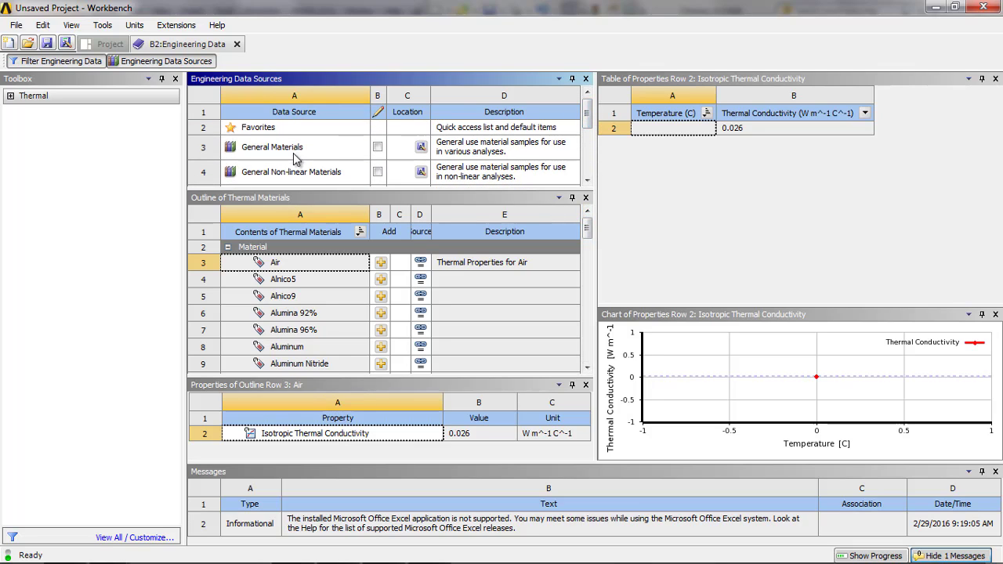
# - Return from the data sources to the Engineering Data outline and add a new material named Brick
pyautogui.click(183, 61)
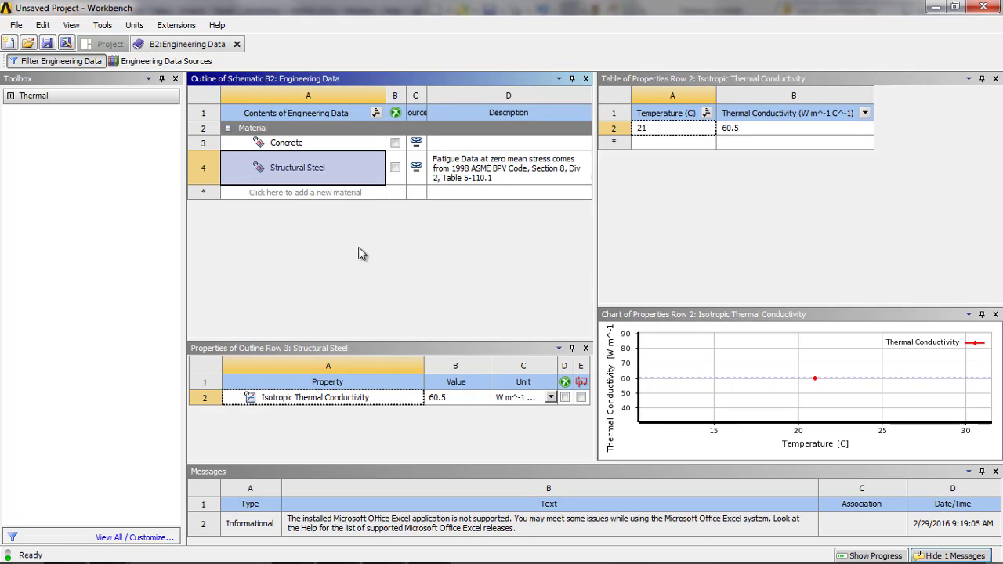
pyautogui.click(314, 193)
pyautogui.write('Brick')
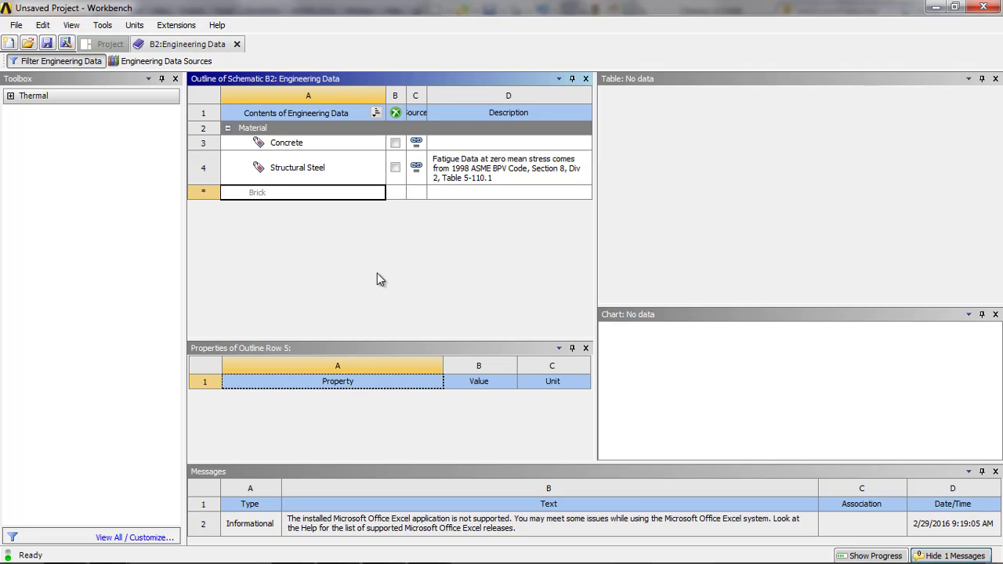
pyautogui.press('Return')
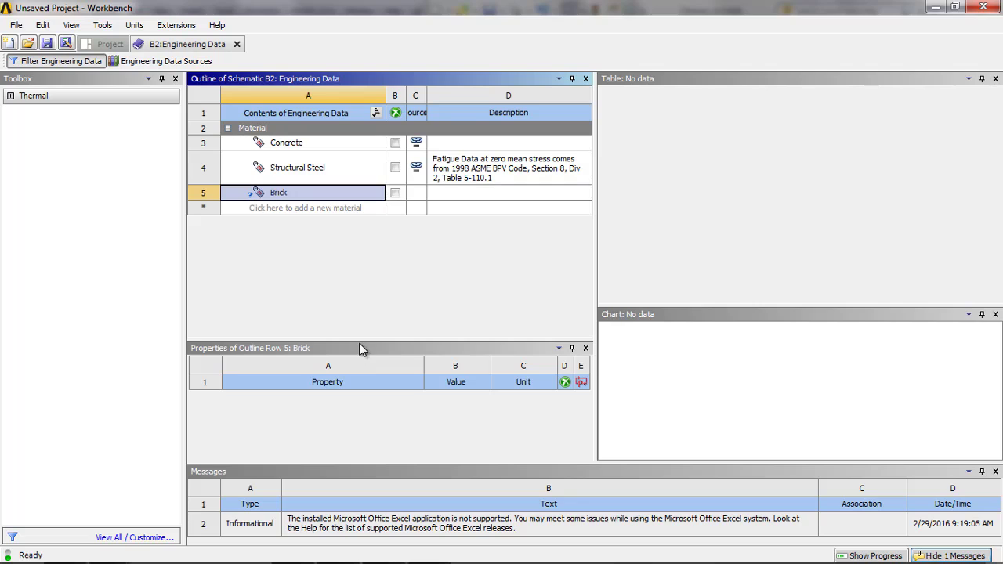
# - Add the Isotropic Thermal Conductivity property to the Brick material
pyautogui.moveTo(359, 344); pyautogui.dragTo(360, 279)
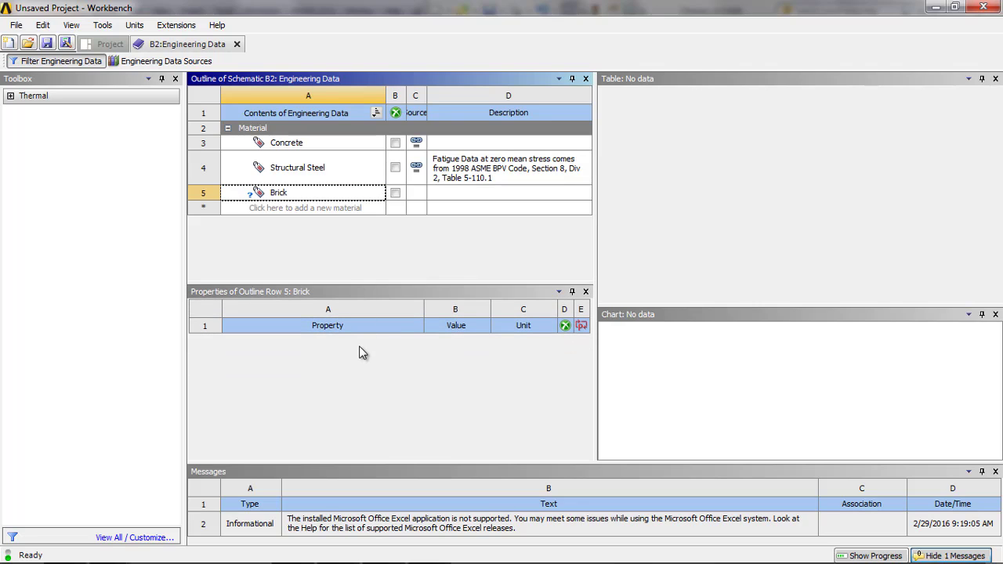
pyautogui.click(19, 110)
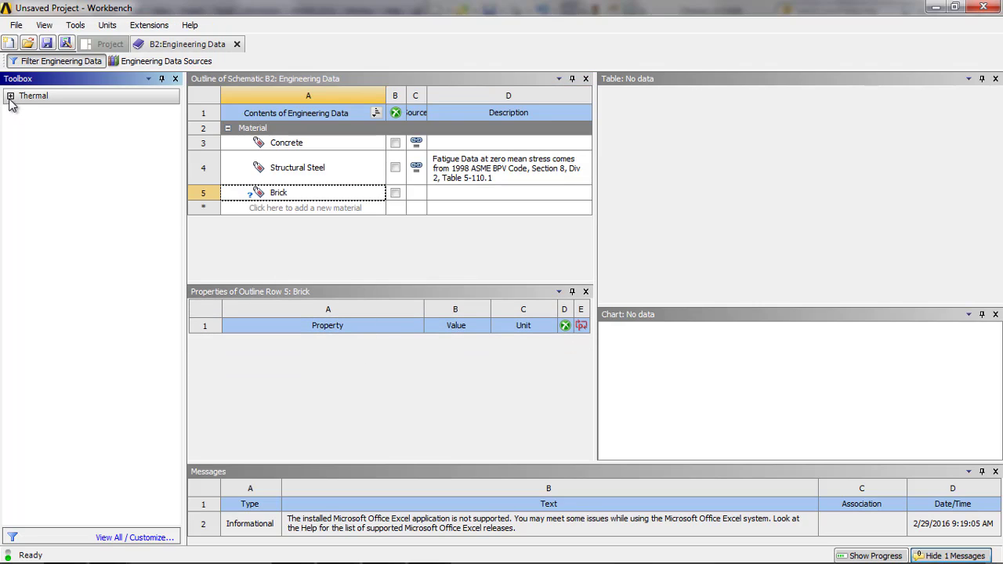
pyautogui.click(11, 96)
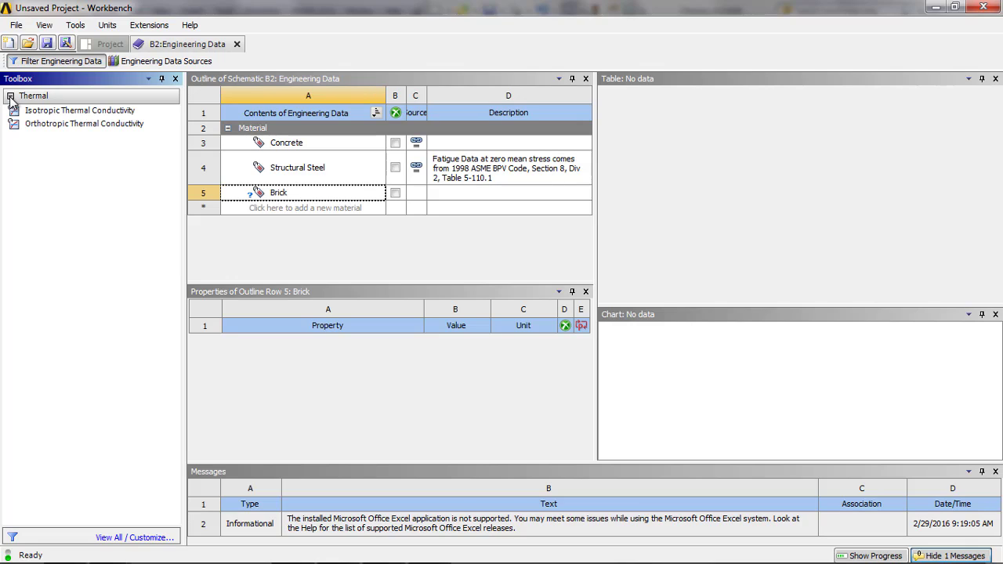
pyautogui.click(43, 112)
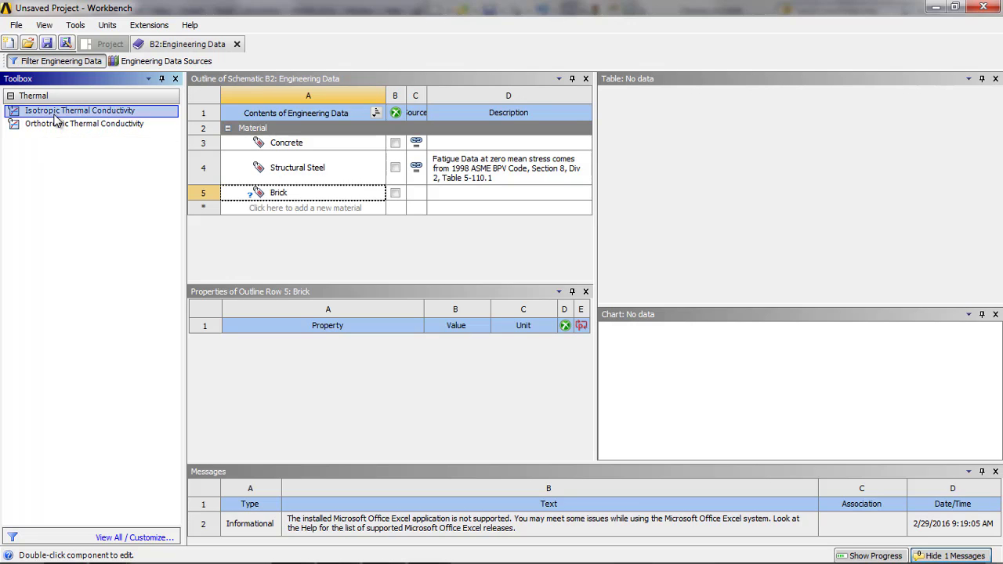
pyautogui.moveTo(56, 119); pyautogui.dragTo(251, 354)
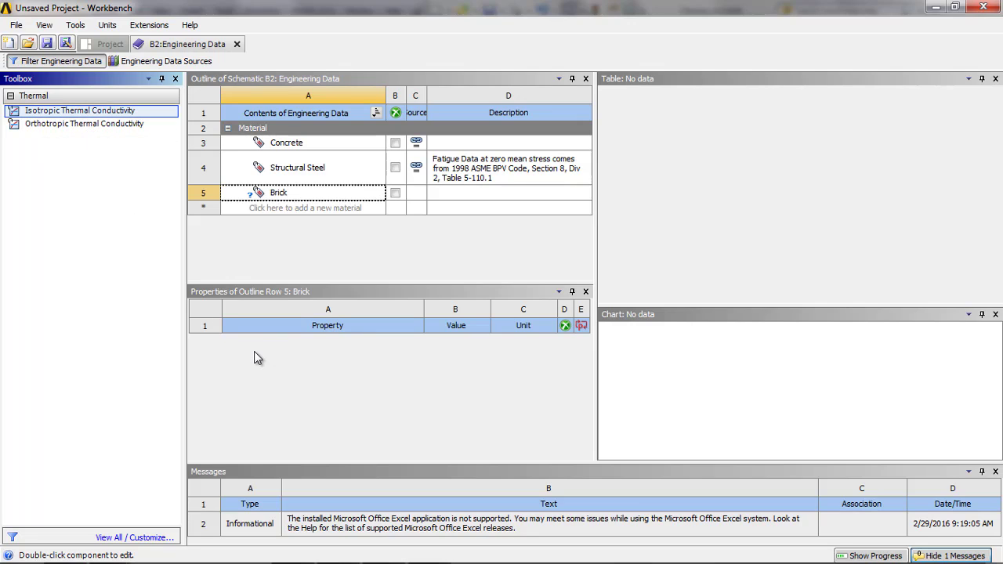
pyautogui.moveTo(97, 116); pyautogui.dragTo(277, 325)
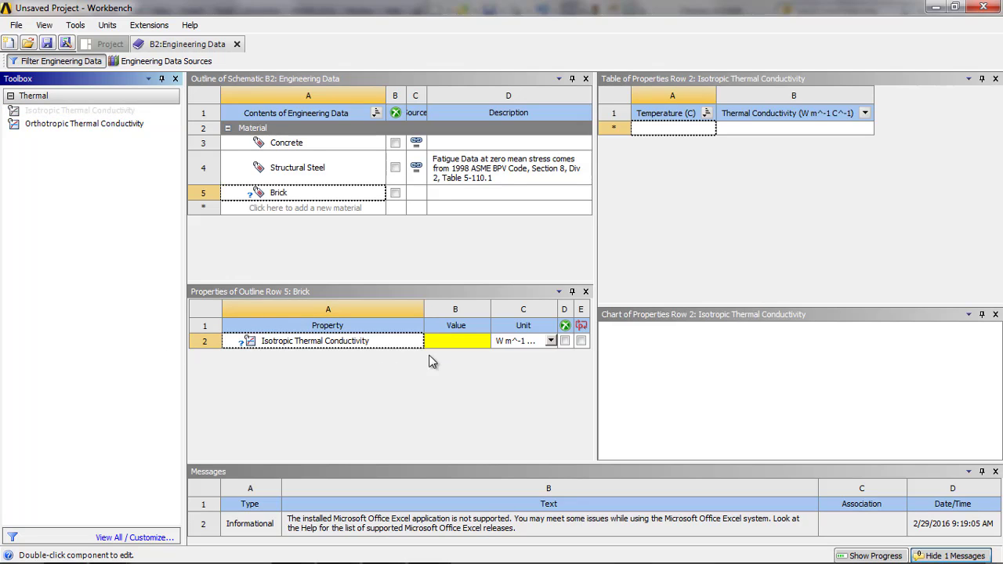
# - Set the unit of Brick's thermal conductivity to BTU/(ft^2 hr (F/ft)) and widen the unit column
pyautogui.click(488, 343)
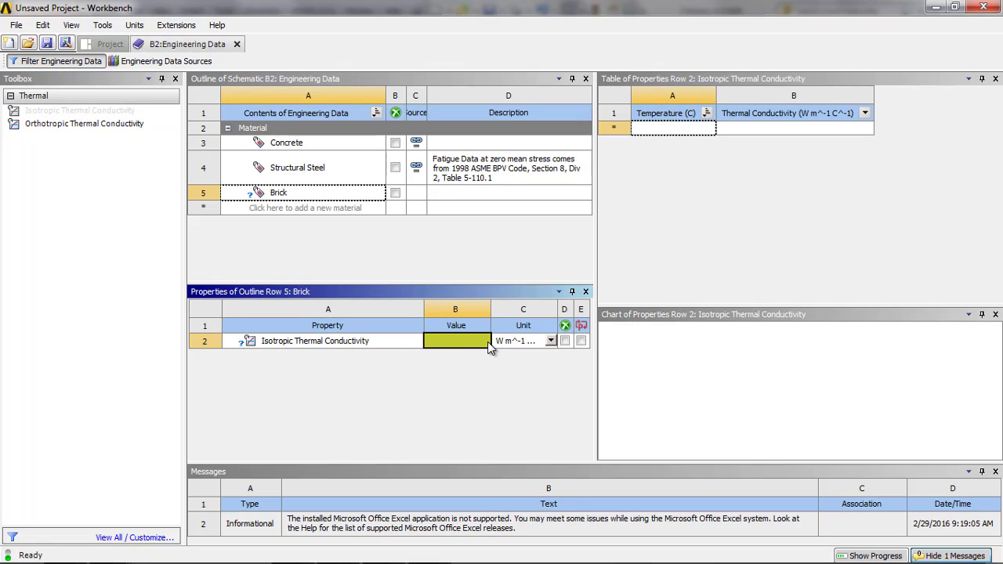
pyautogui.click(551, 343)
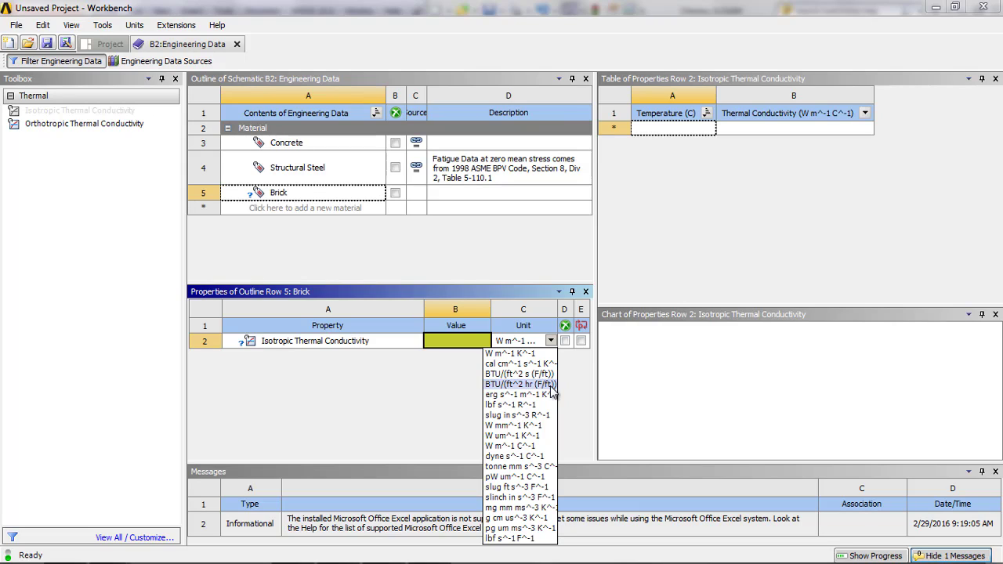
pyautogui.click(521, 383)
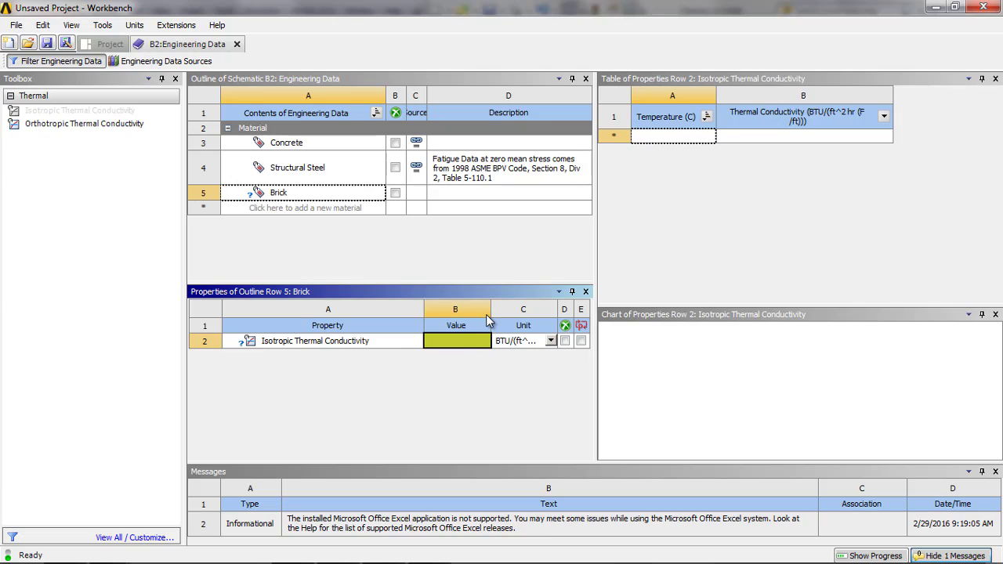
pyautogui.moveTo(490, 308)
pyautogui.mouseDown()
pyautogui.moveTo(391, 309)
pyautogui.moveTo(477, 309)
pyautogui.mouseUp()
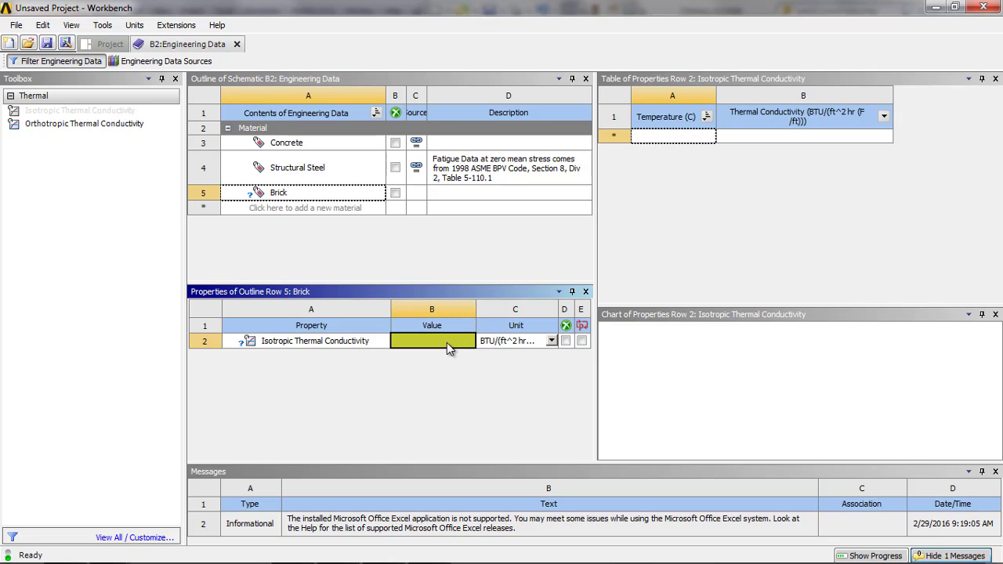
# - Switch to the Windows Calculator, work out Brick's conductivity from .04 and the factor 12, and close it
pyautogui.press('super')
pyautogui.write('calc')
pyautogui.press('Return')
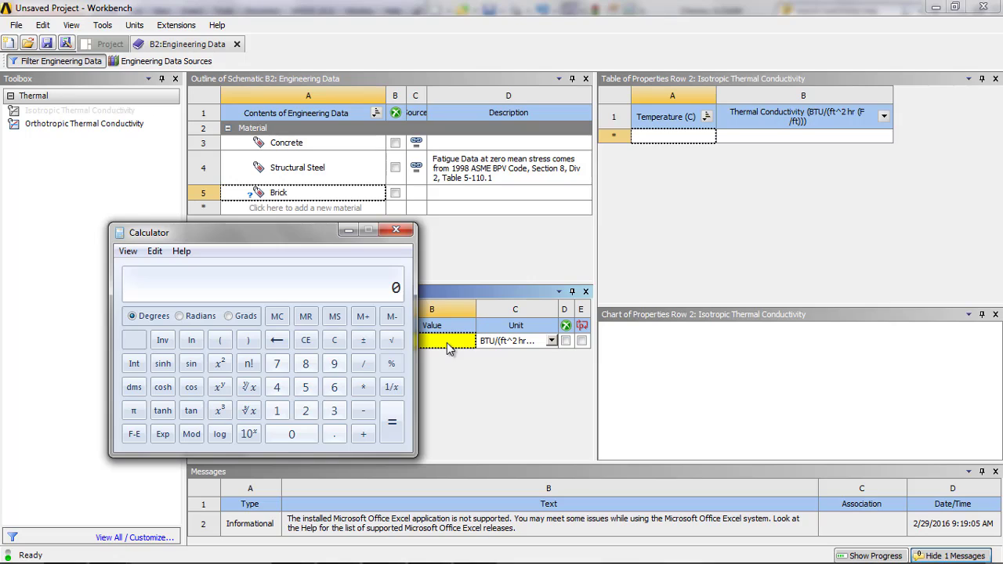
pyautogui.write('.04')
pyautogui.press('/')
pyautogui.write('12')
pyautogui.press('Return')
pyautogui.click(396, 229)
# - Set the Isotropic Thermal Conductivity of Brick to 0.48
pyautogui.click(417, 345)
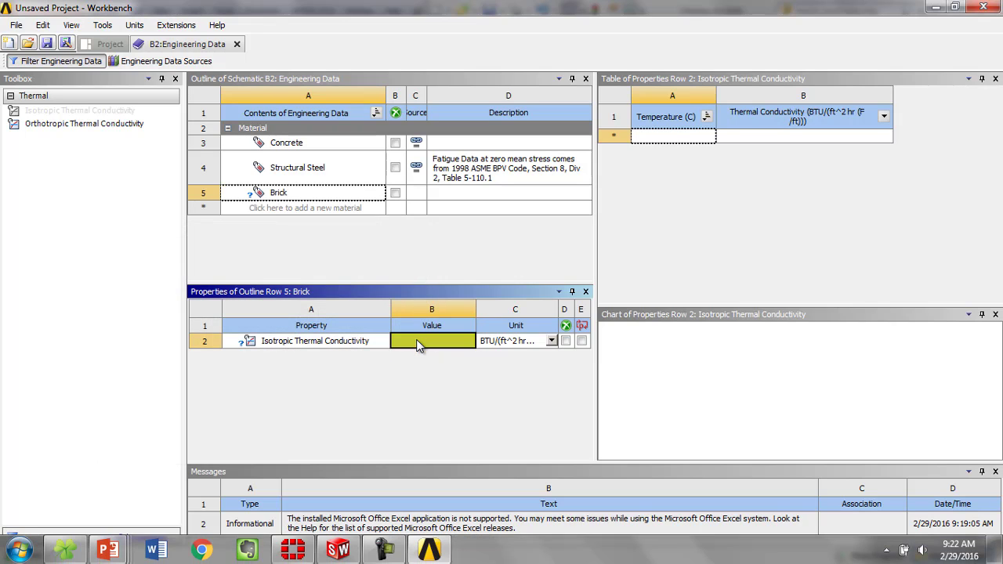
pyautogui.write('0.48')
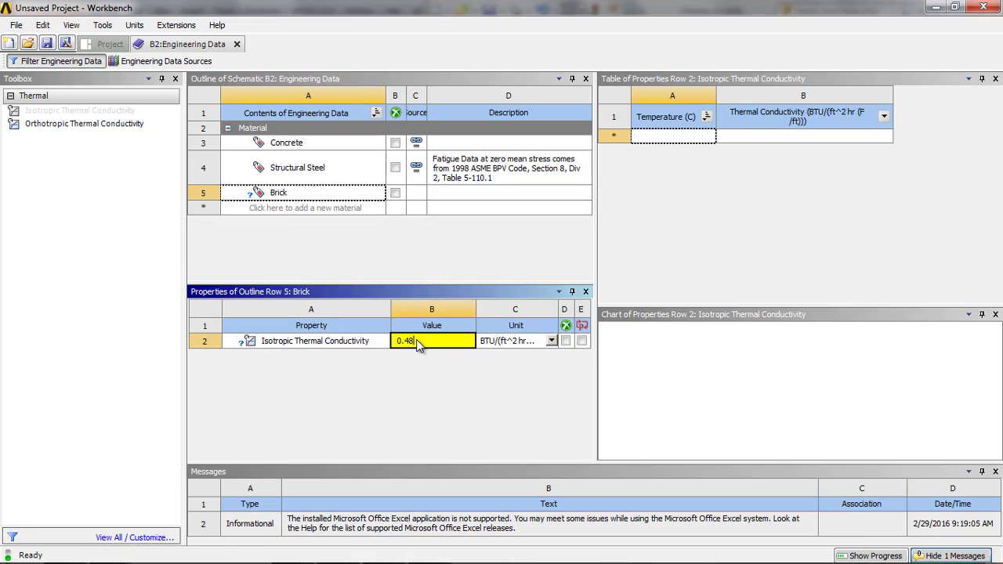
pyautogui.press('Return')
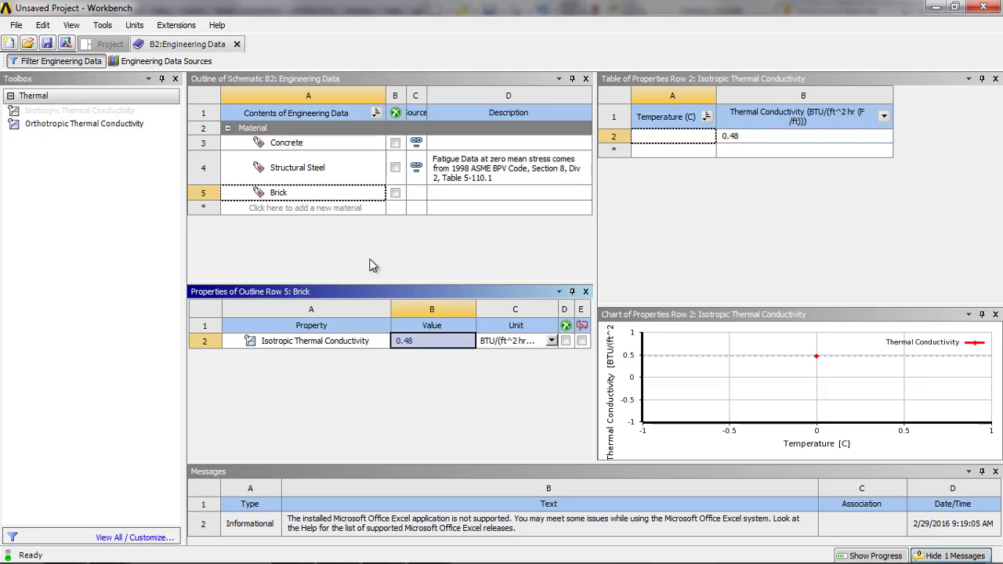
# - Change the unit of Concrete's Isotropic Thermal Conductivity to BTU/(ft^2 hr (F/ft))
pyautogui.click(347, 149)
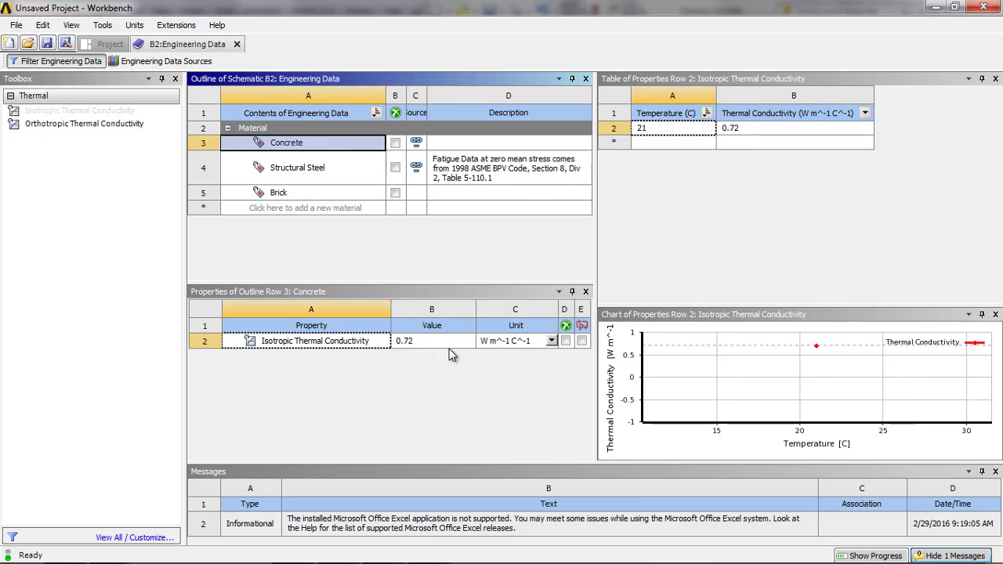
pyautogui.click(552, 341)
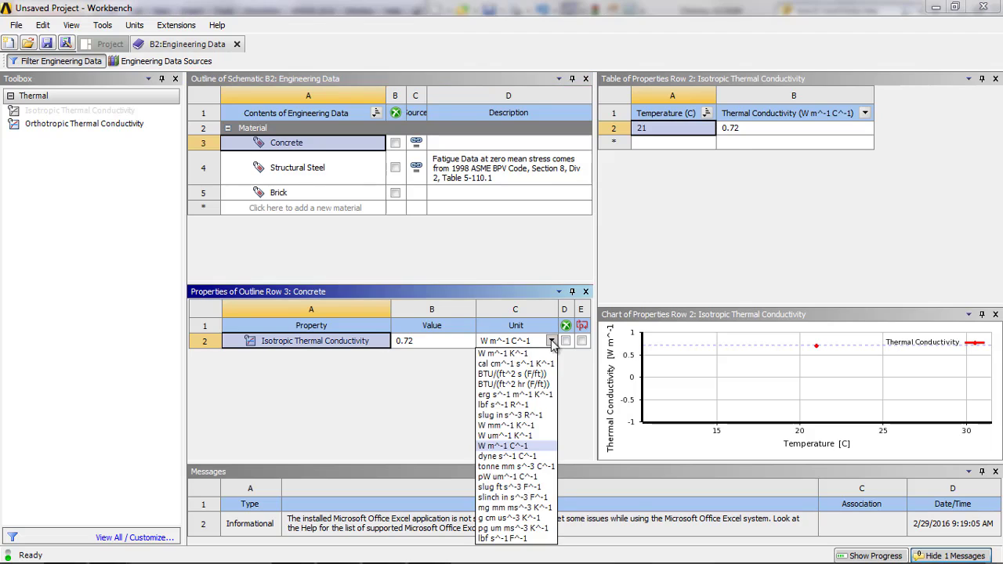
pyautogui.click(541, 384)
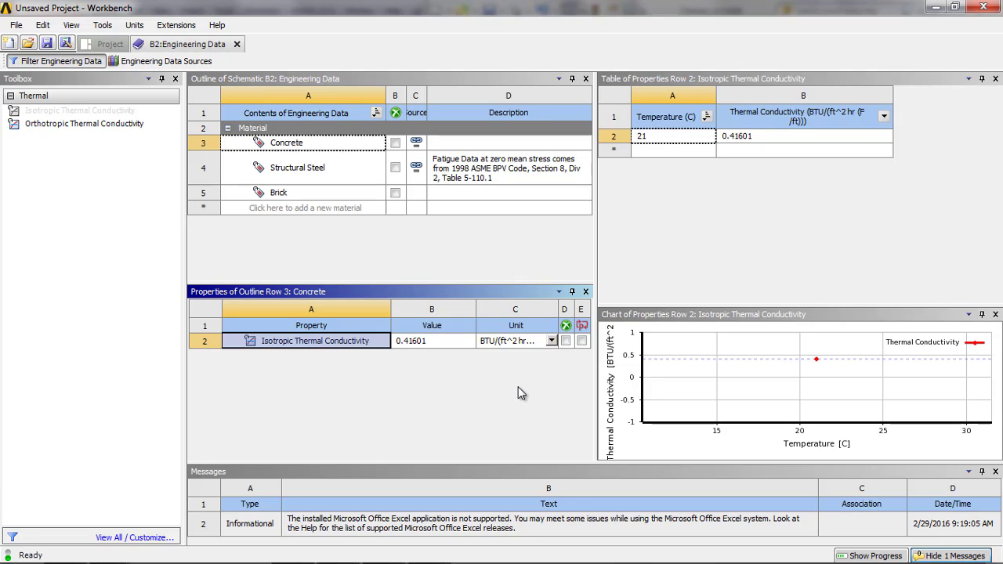
# - Switch to the Windows Calculator, divide Concrete's conductivity of 0.41601 by 12, and clear the entry
pyautogui.hotkey('alt', 'Tab')
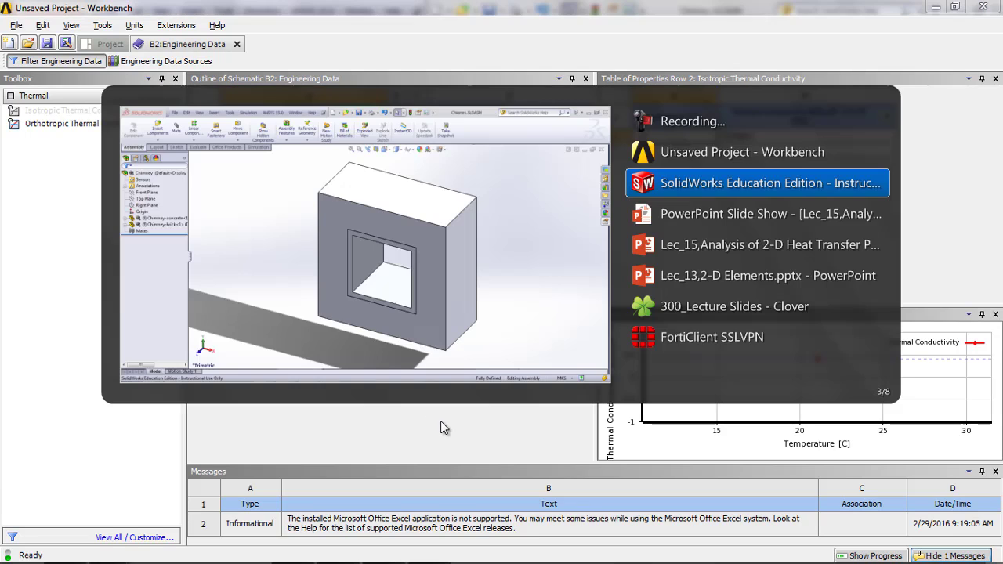
pyautogui.press('Escape')
pyautogui.press('super')
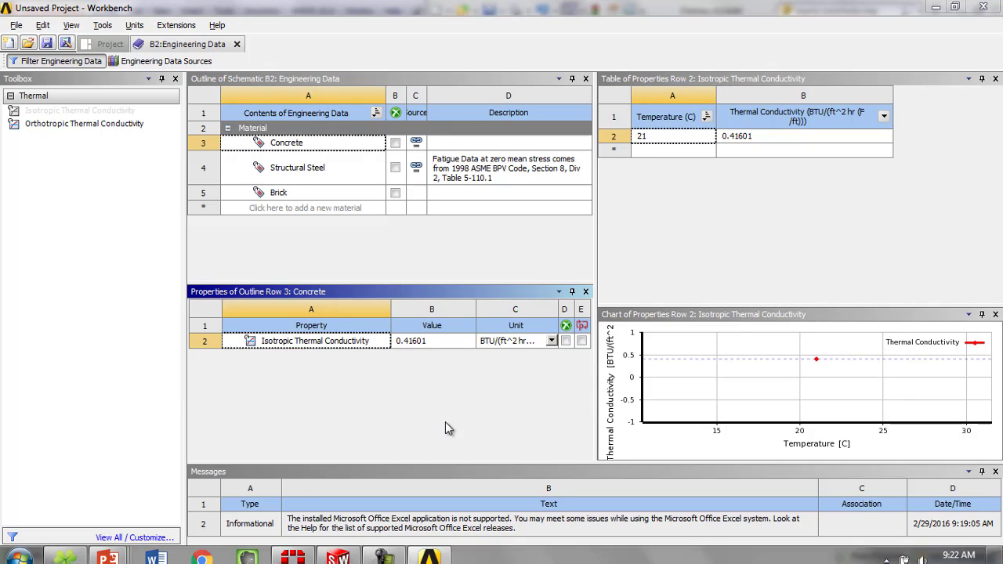
pyautogui.write('ca')
pyautogui.press('Return')
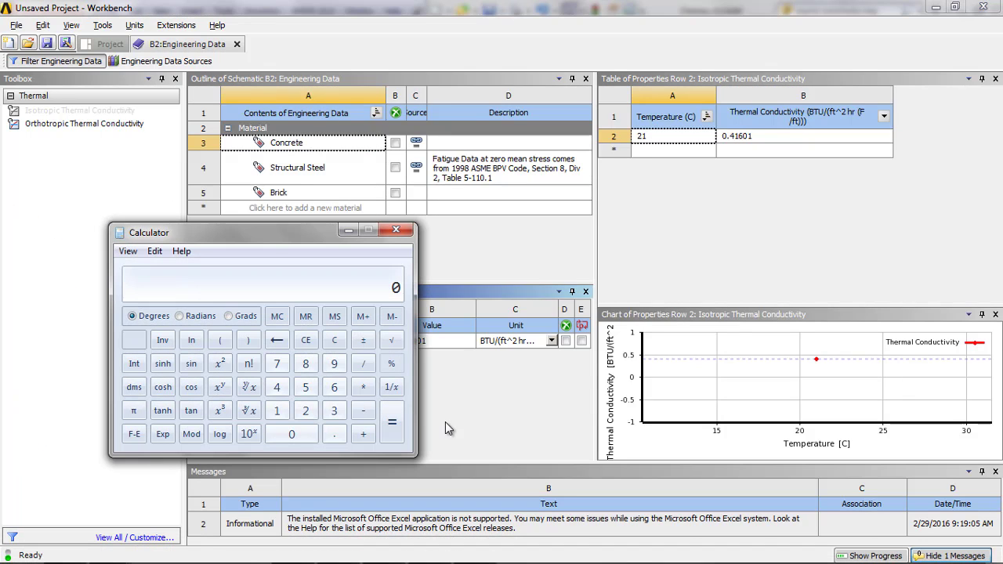
pyautogui.moveTo(270, 223); pyautogui.dragTo(193, 287)
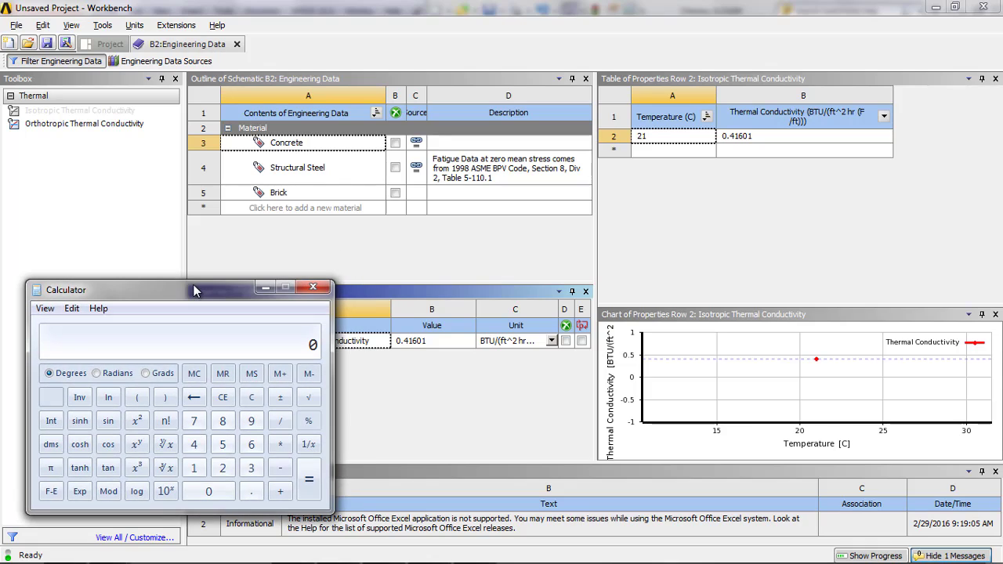
pyautogui.write('0.41601')
pyautogui.write('/12')
pyautogui.press('Return')
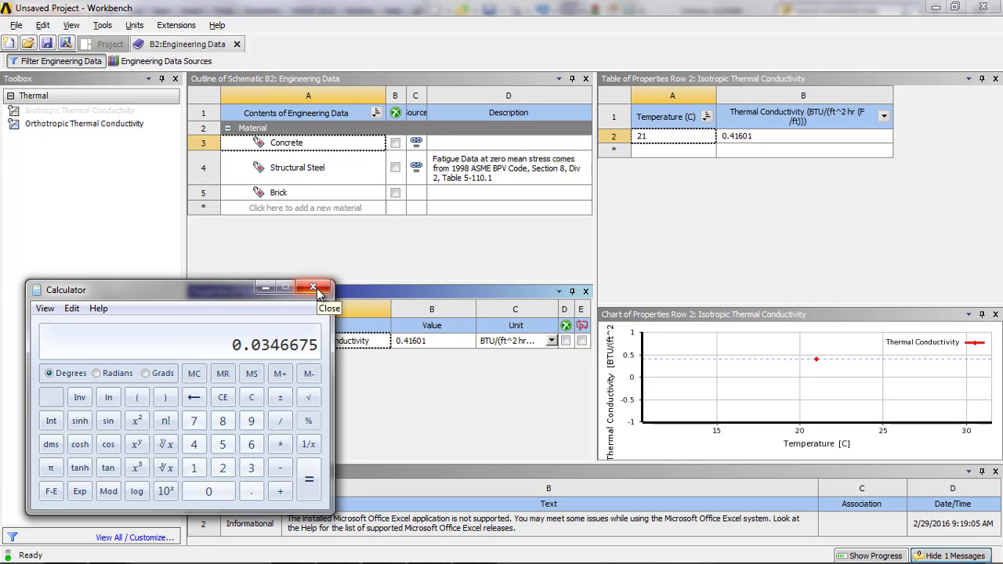
pyautogui.press('Escape')
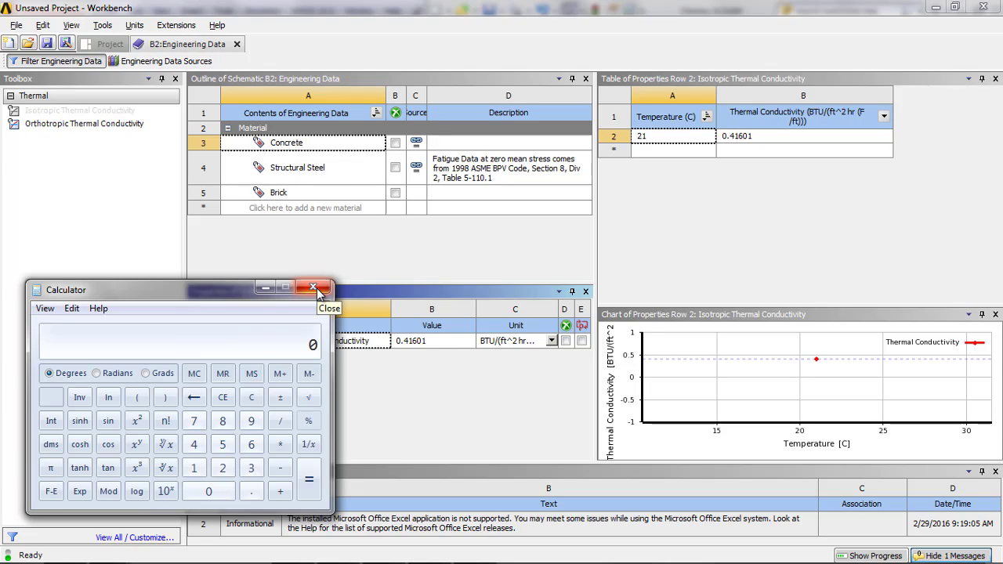
# - Multiply .07 by 12 to work out Concrete's conductivity, and close the Windows Calculator
pyautogui.write('.07')
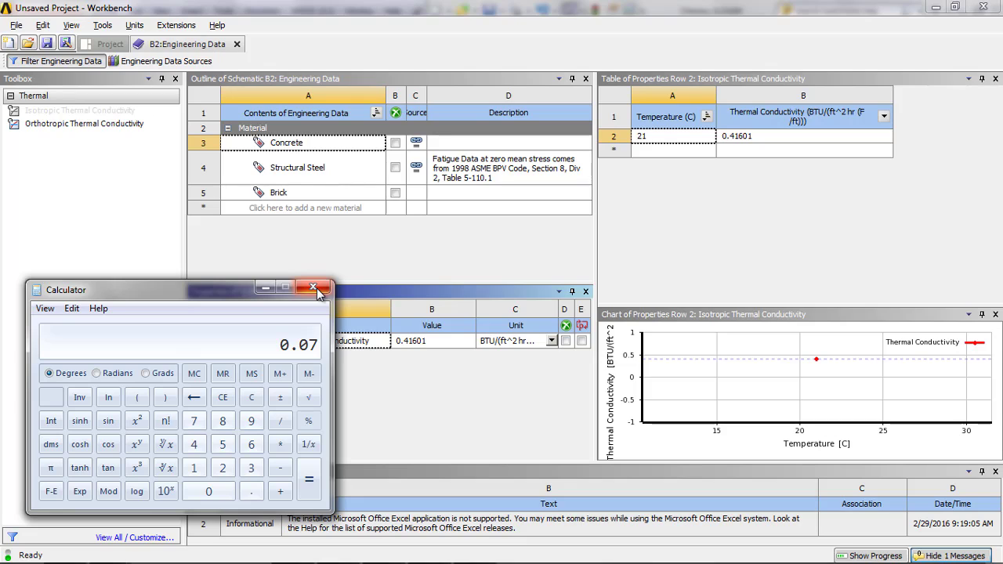
pyautogui.write('*12')
pyautogui.press('Return')
pyautogui.click(314, 289)
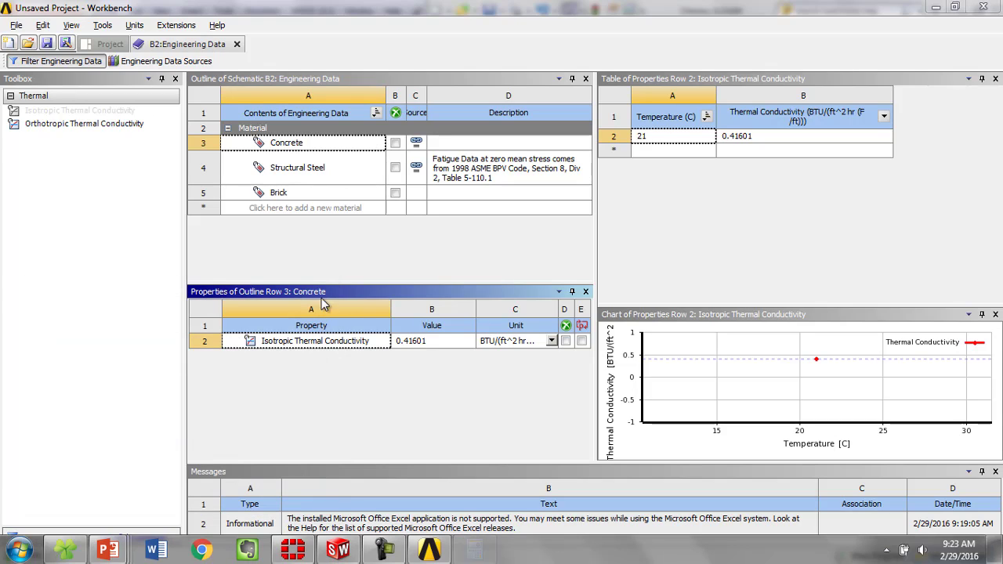
# - Set the Isotropic Thermal Conductivity of Concrete to 0.84 and recheck the Brick and Concrete properties
pyautogui.click(453, 340)
pyautogui.write('8')
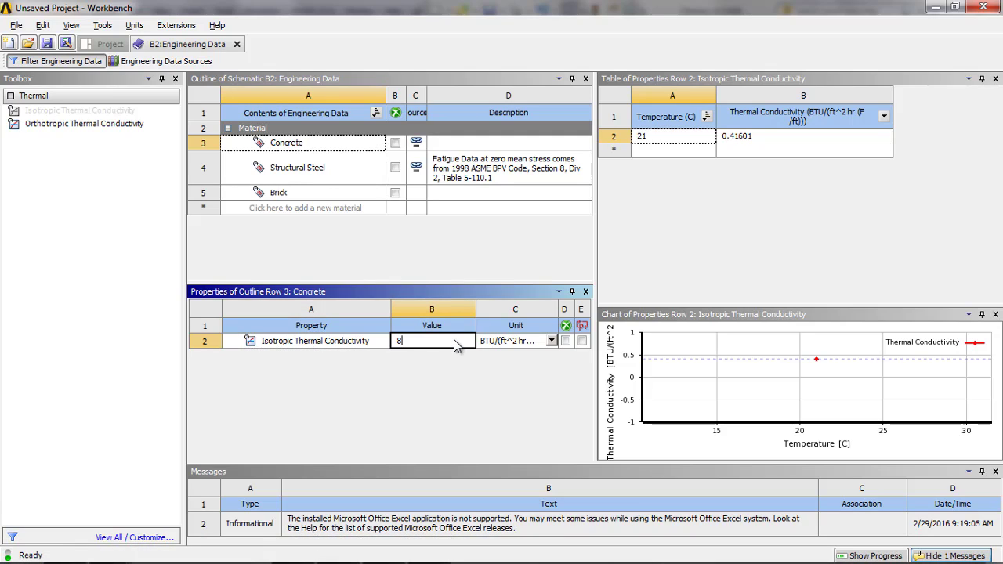
pyautogui.press('BackSpace')
pyautogui.write('0.84')
pyautogui.press('Return')
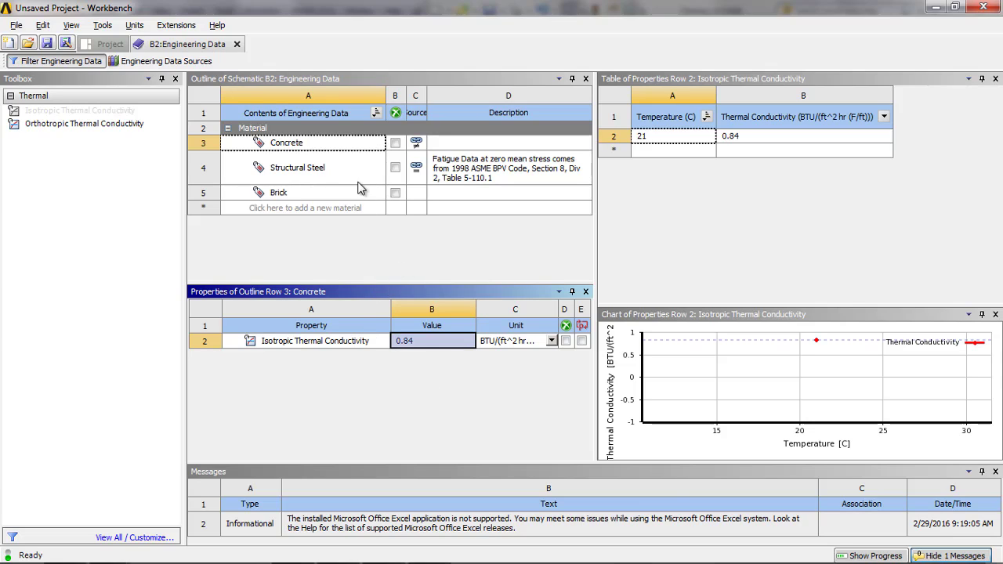
pyautogui.click(335, 193)
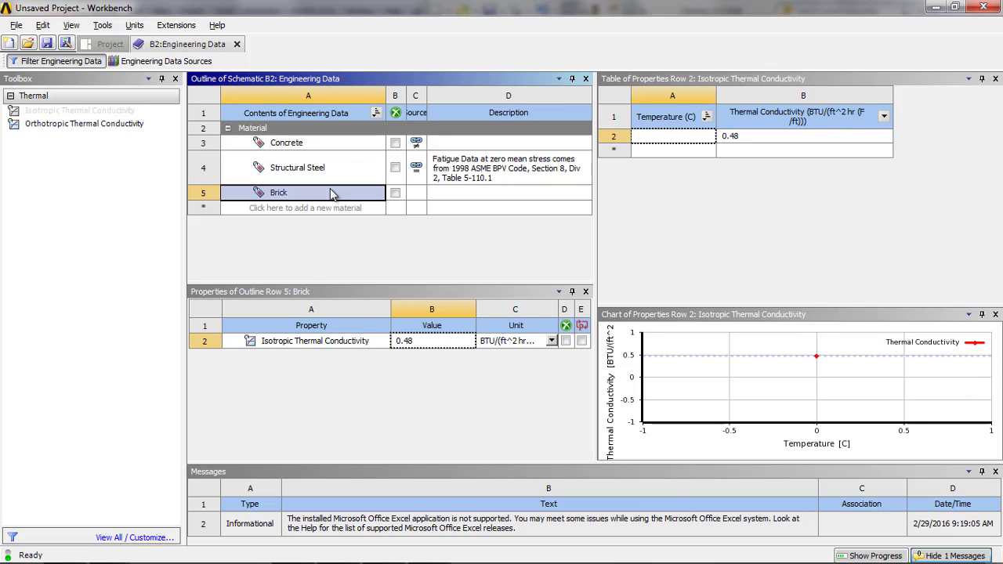
pyautogui.click(338, 149)
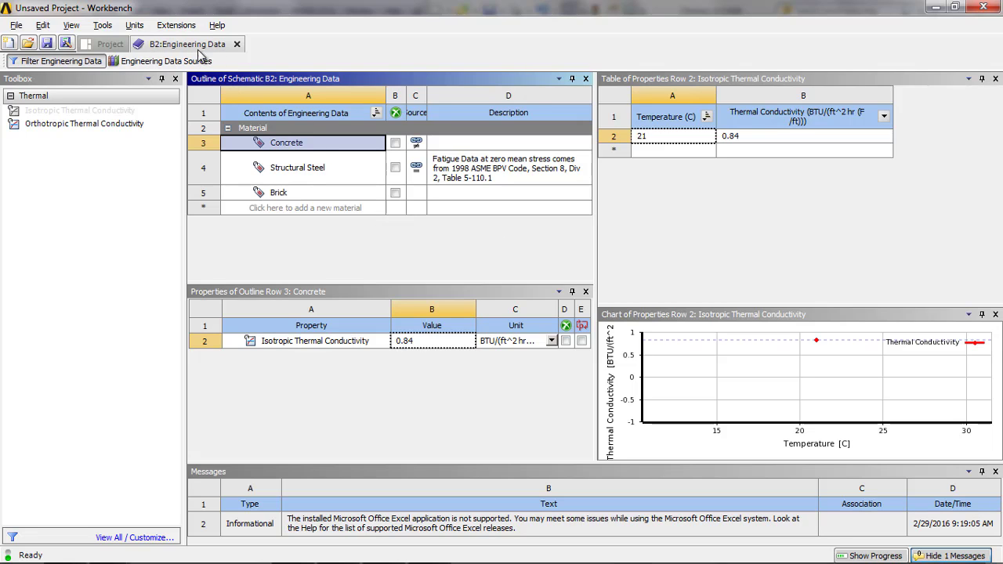
# - Close Engineering Data and open the Steady-State Thermal system's Model in Mechanical with its geometry bodies expanded
pyautogui.click(236, 44)
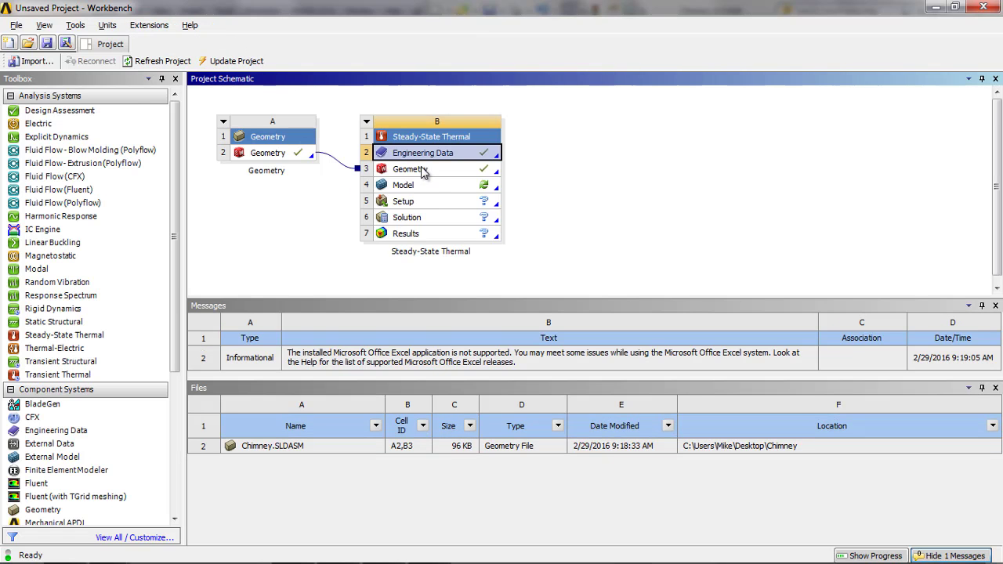
pyautogui.doubleClick(439, 188)
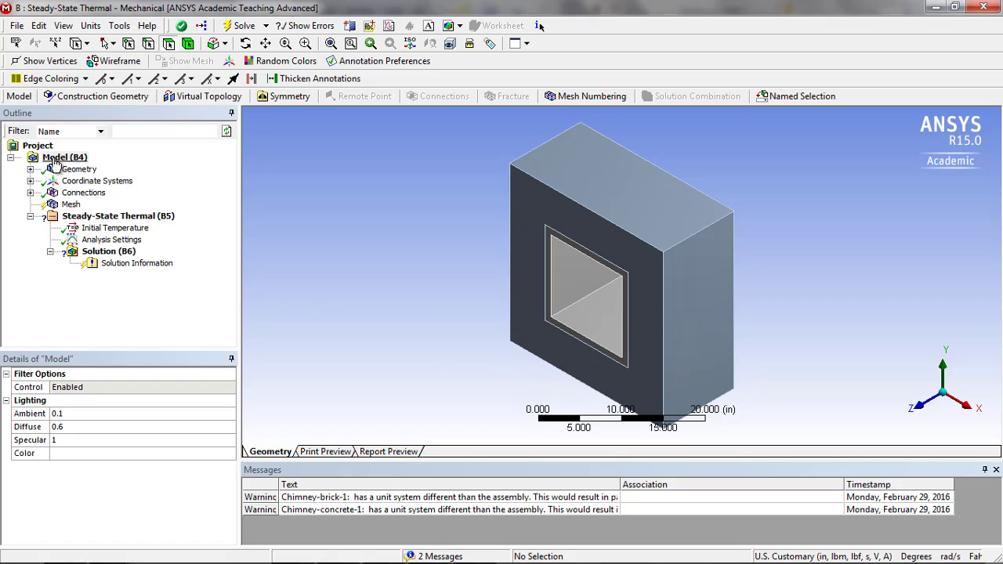
pyautogui.click(30, 170)
pyautogui.click(79, 170)
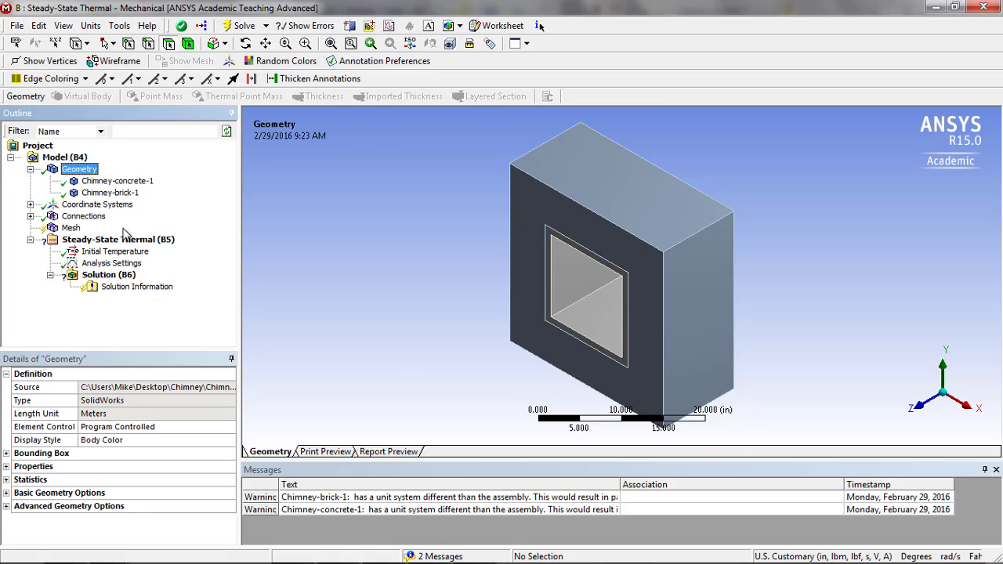
# - Assign the Concrete material to the Chimney-concrete-1 body
pyautogui.click(113, 182)
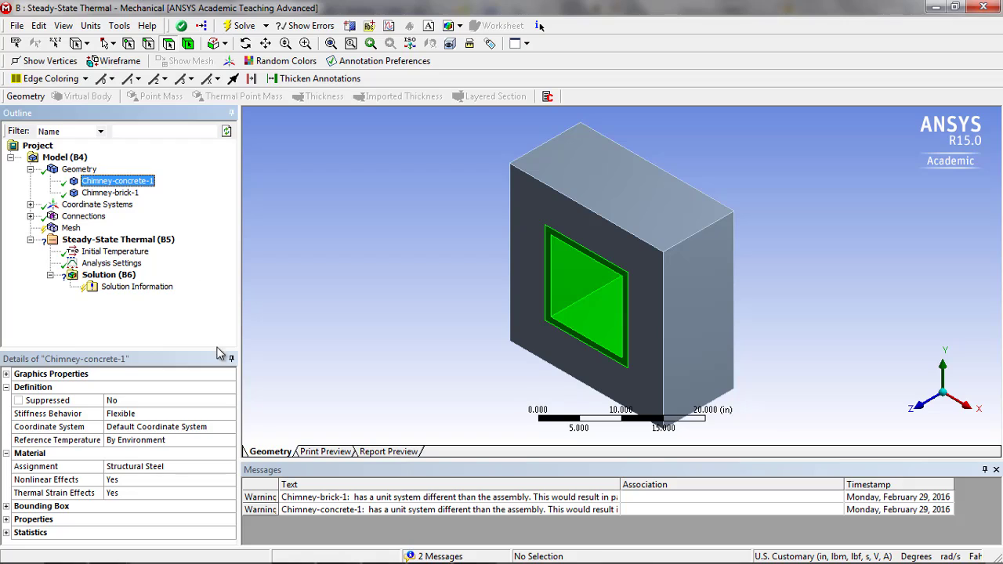
pyautogui.click(149, 469)
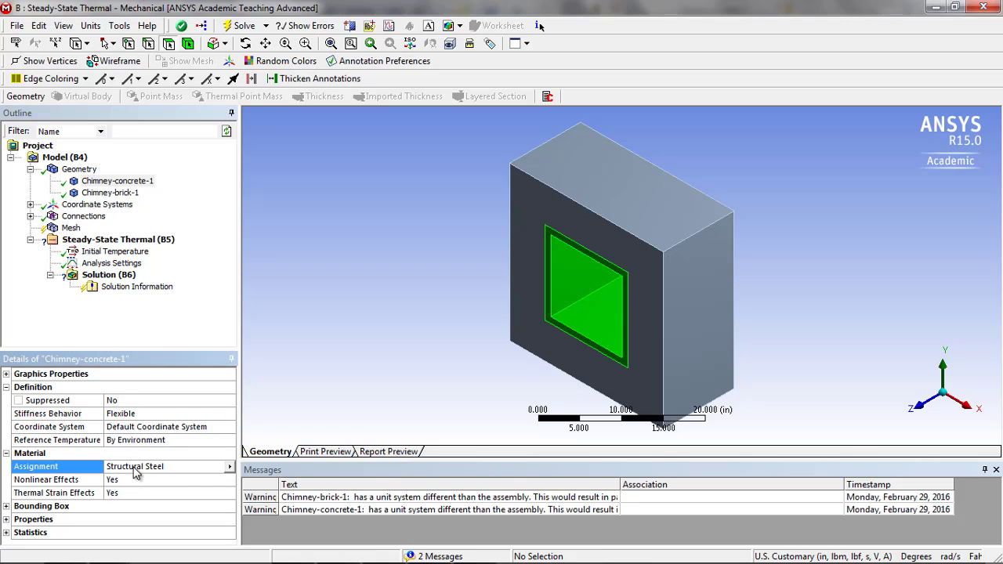
pyautogui.click(229, 467)
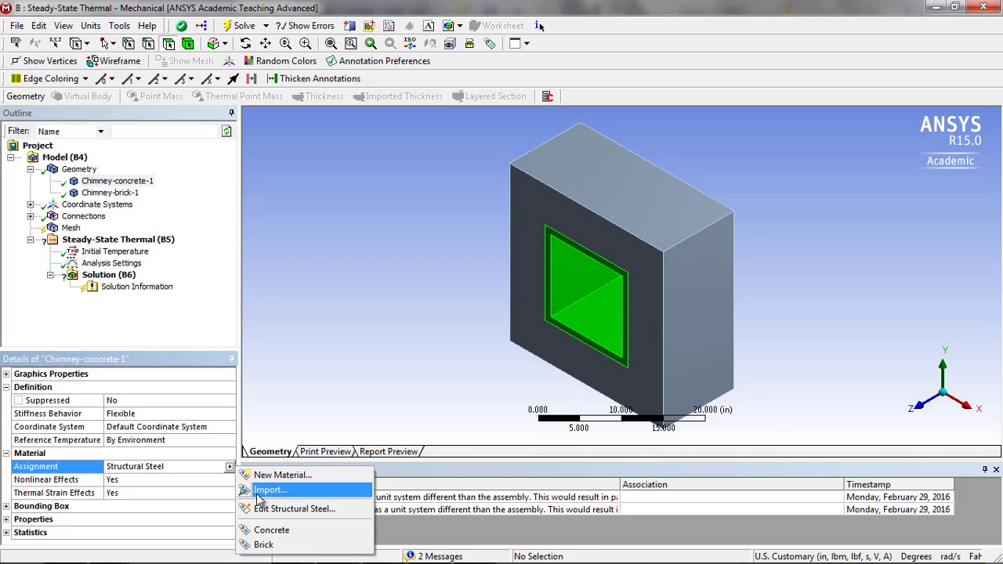
pyautogui.click(271, 531)
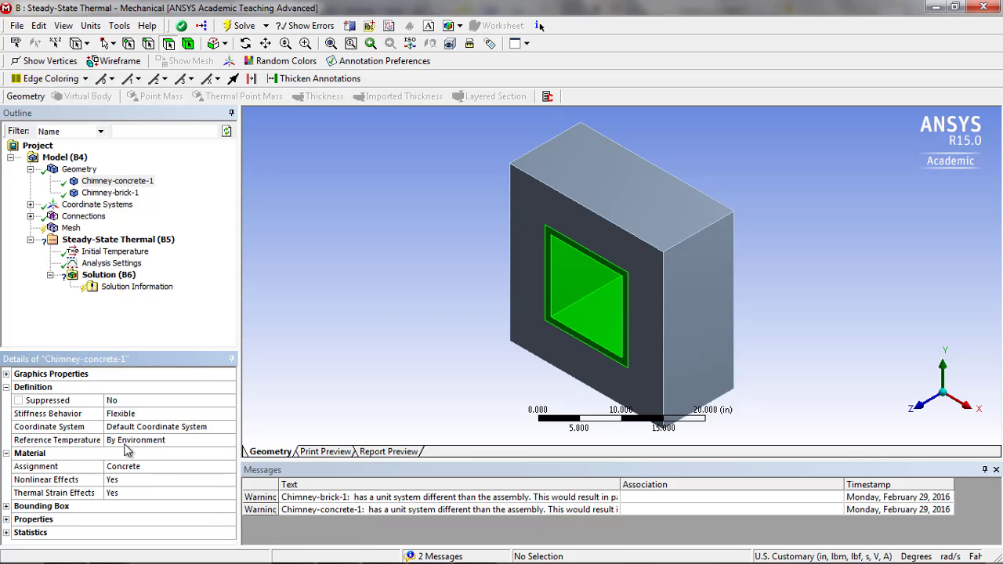
# - Assign the Brick material to the Chimney-brick-1 body and recheck the material assignments of both bodies
pyautogui.click(110, 193)
pyautogui.click(156, 467)
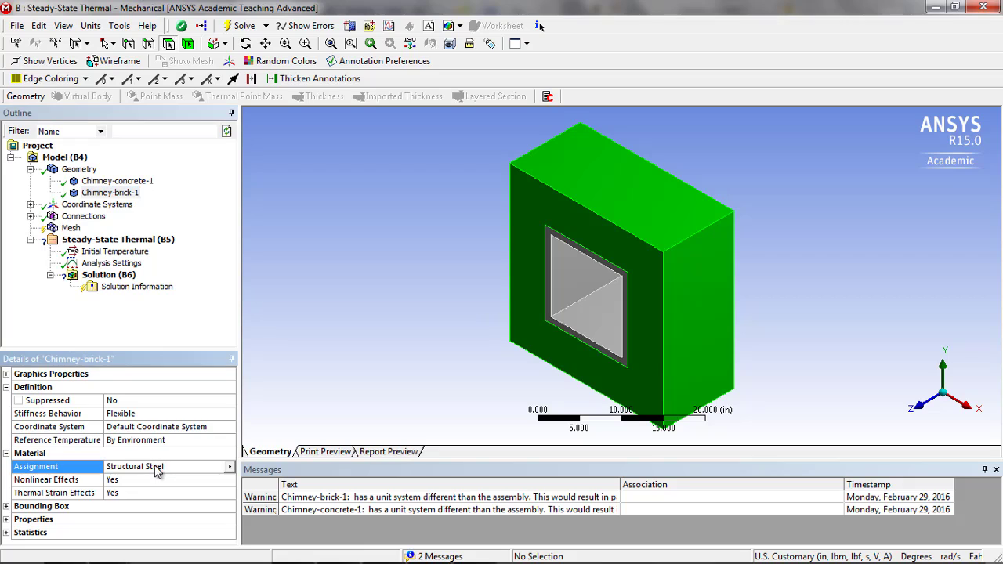
pyautogui.click(230, 467)
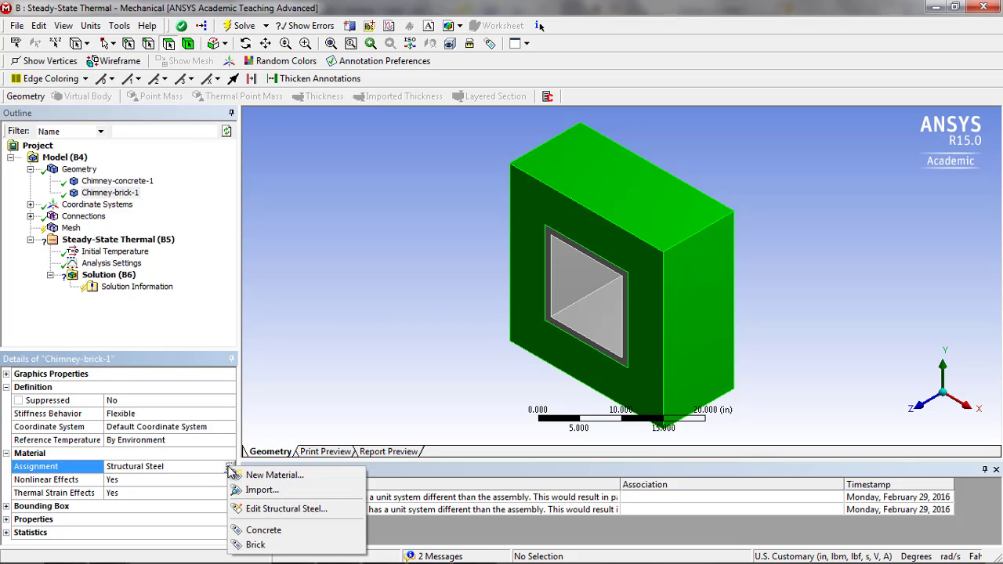
pyautogui.click(259, 547)
pyautogui.click(141, 183)
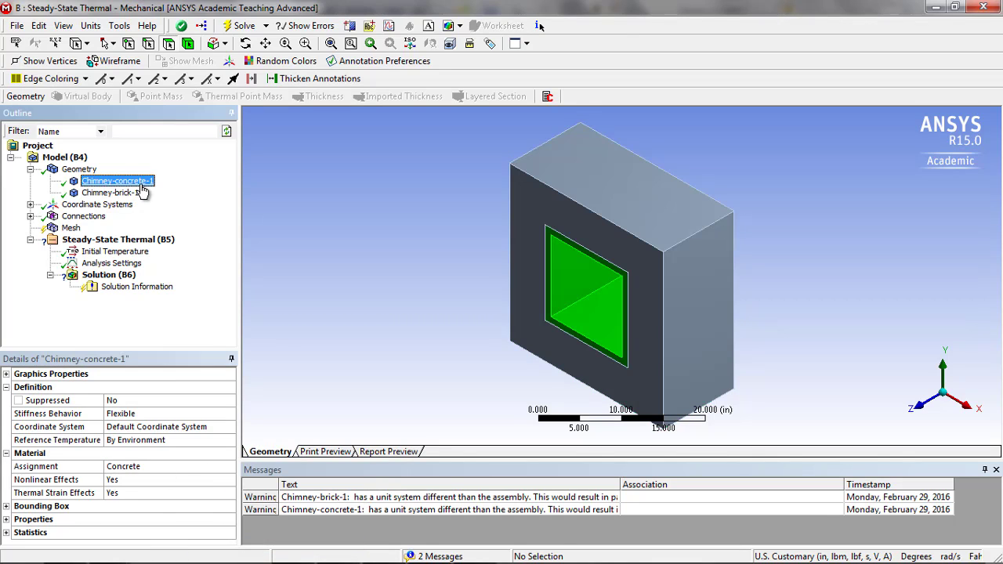
pyautogui.click(125, 194)
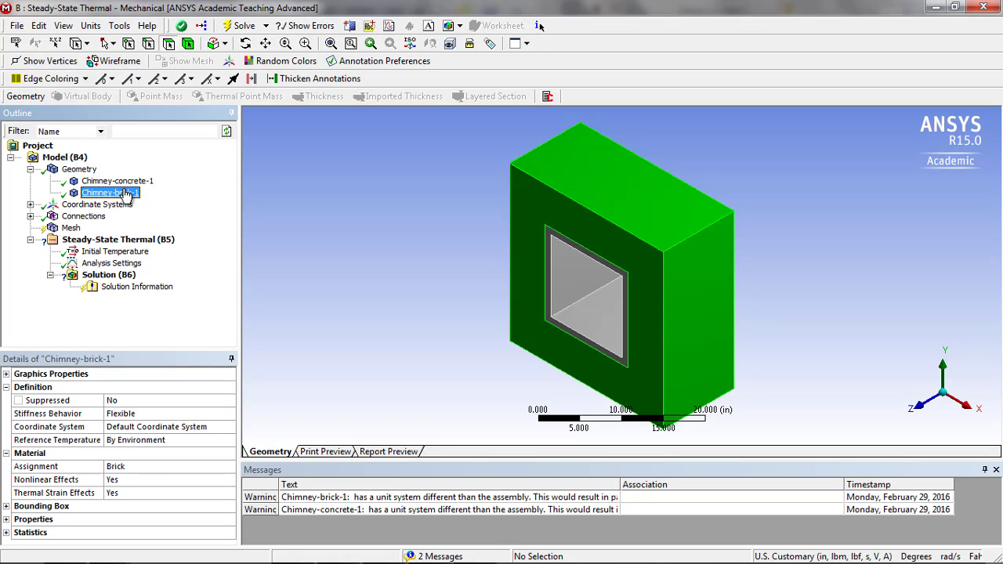
# - Add a Convection load to the Steady-State Thermal analysis
pyautogui.click(71, 228)
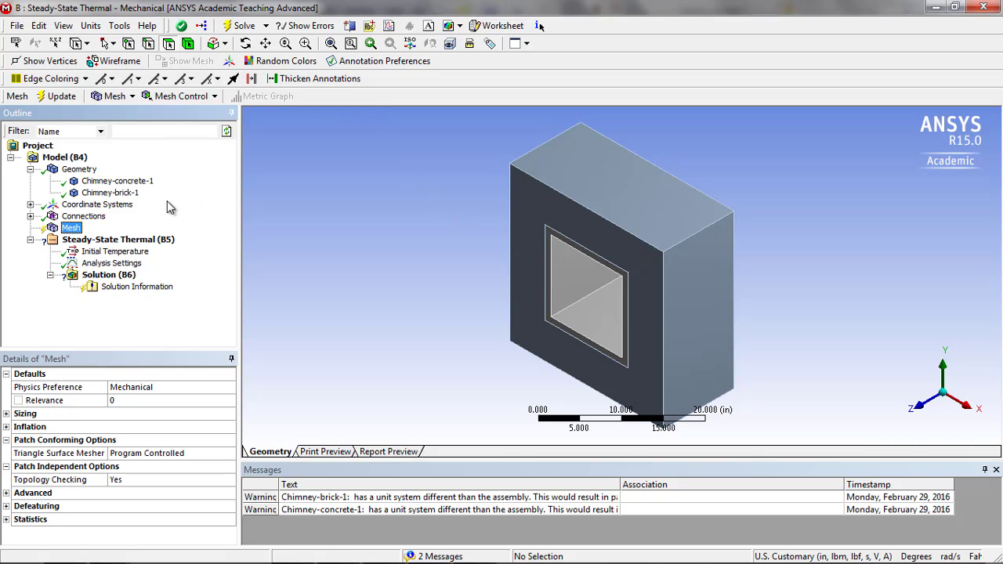
pyautogui.click(128, 240)
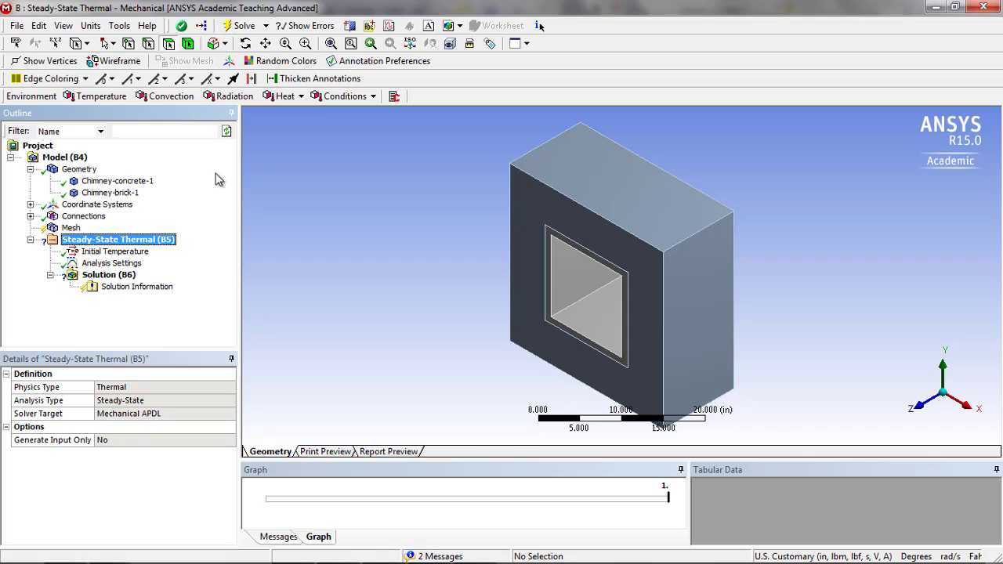
pyautogui.click(170, 97)
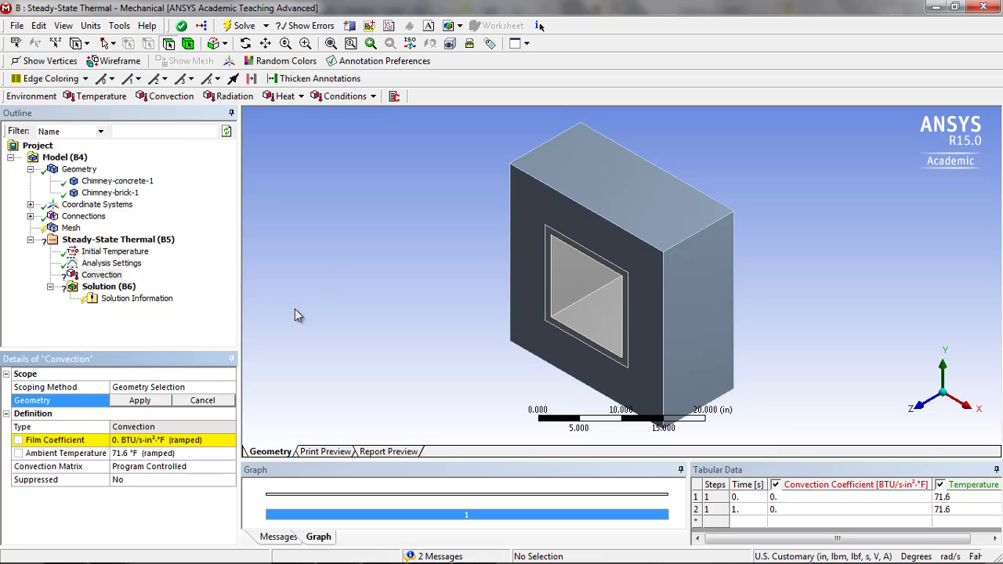
# - Scope the Convection load to the four outer side faces of the chimney's brick body
pyautogui.click(621, 197)
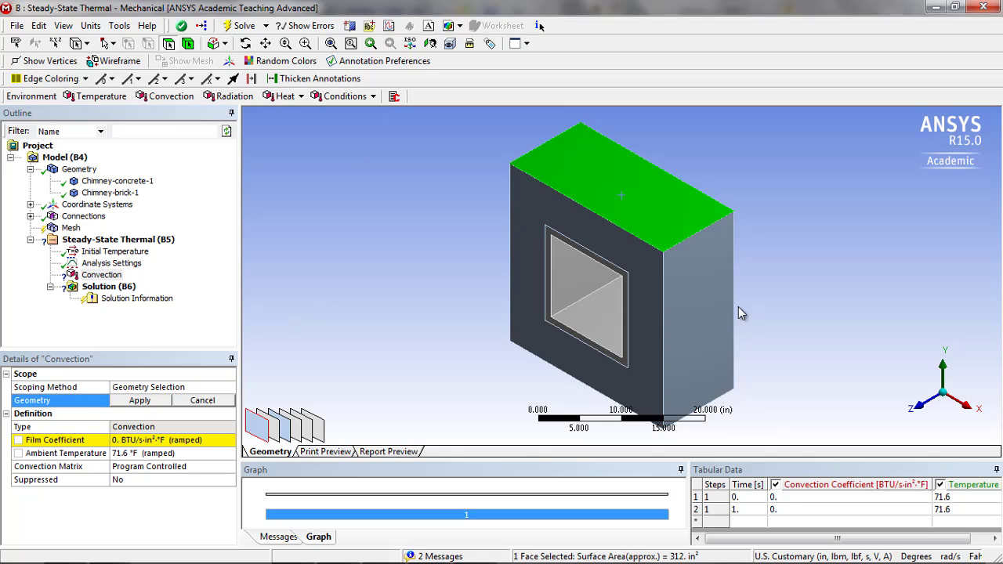
pyautogui.click(700, 322)
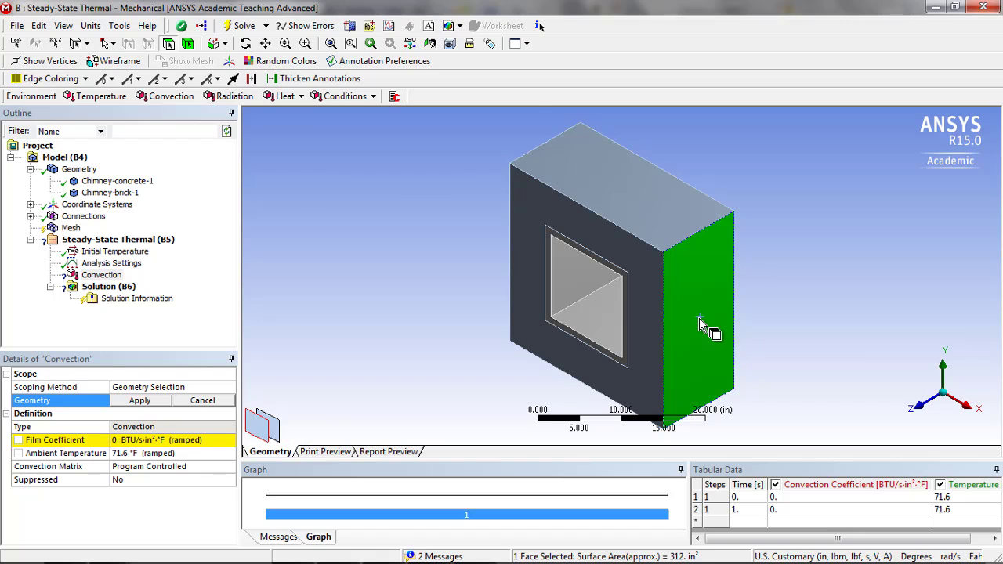
pyautogui.click(659, 234)
pyautogui.click(699, 287)
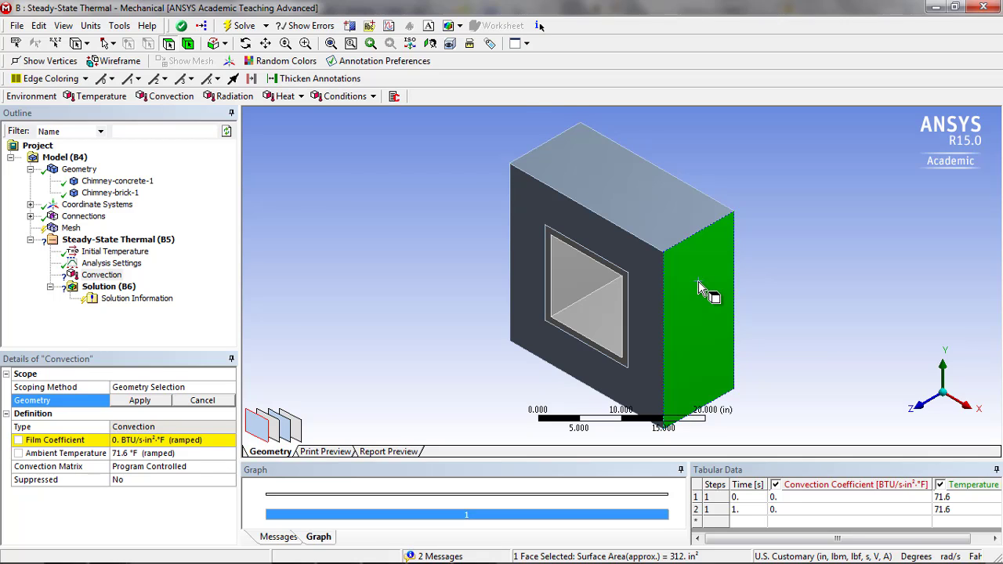
pyautogui.keyDown('ctrl'); pyautogui.click(647, 202); pyautogui.keyUp('ctrl')
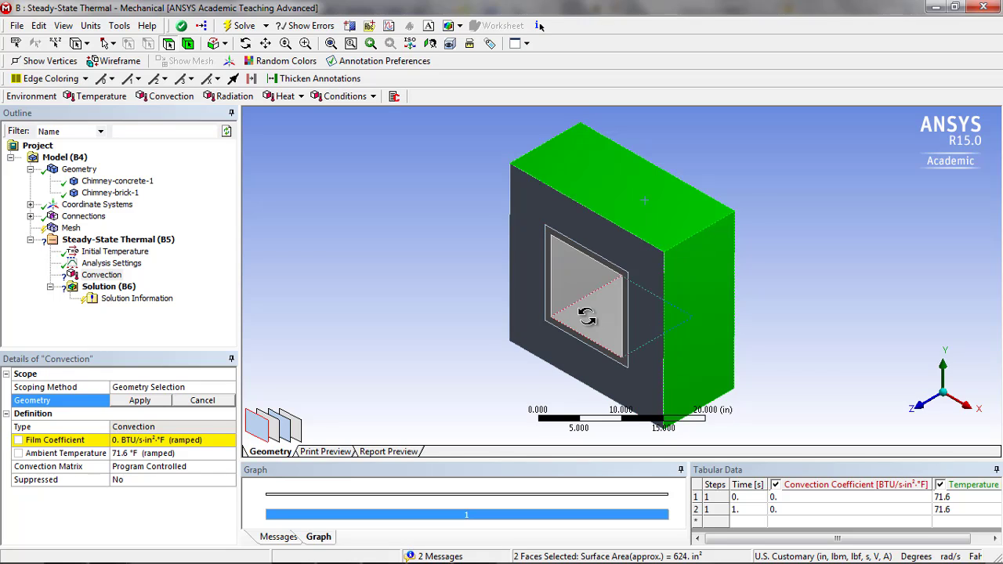
pyautogui.moveTo(571, 318); pyautogui.dragTo(594, 273, button='middle')
pyautogui.keyDown('ctrl'); pyautogui.click(593, 272); pyautogui.keyUp('ctrl')
pyautogui.keyDown('ctrl'); pyautogui.click(602, 348); pyautogui.keyUp('ctrl')
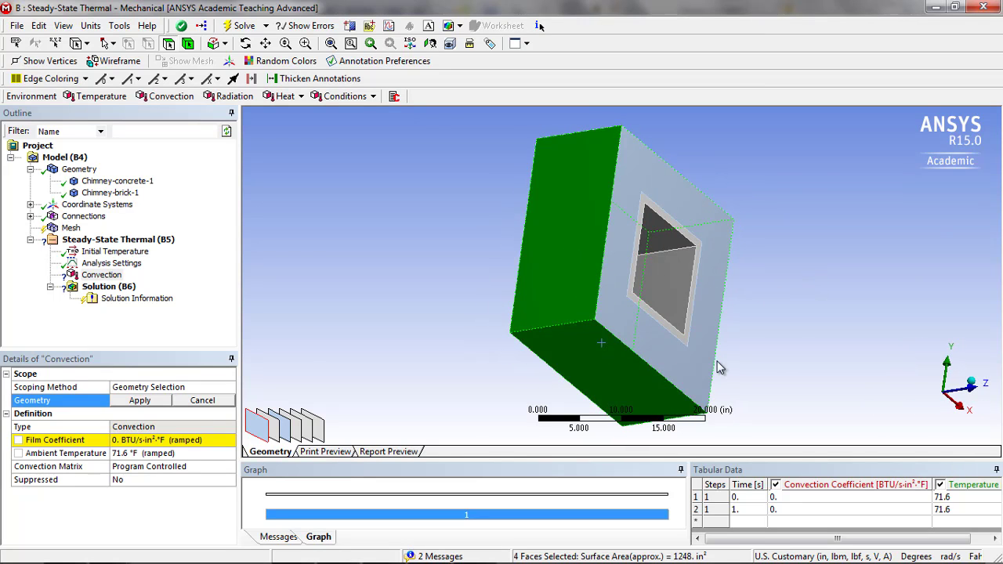
pyautogui.moveTo(788, 264); pyautogui.dragTo(594, 304, button='middle')
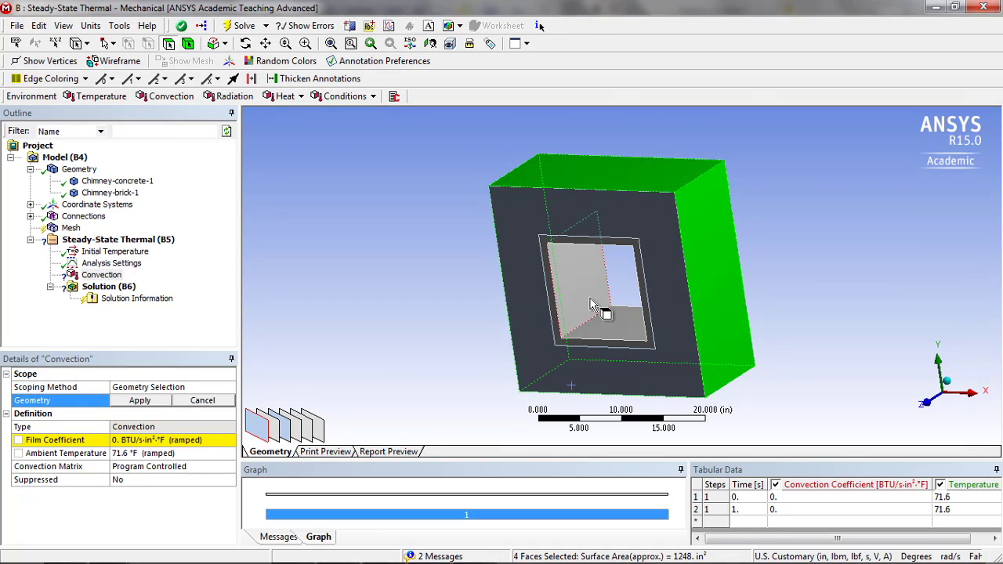
pyautogui.click(141, 401)
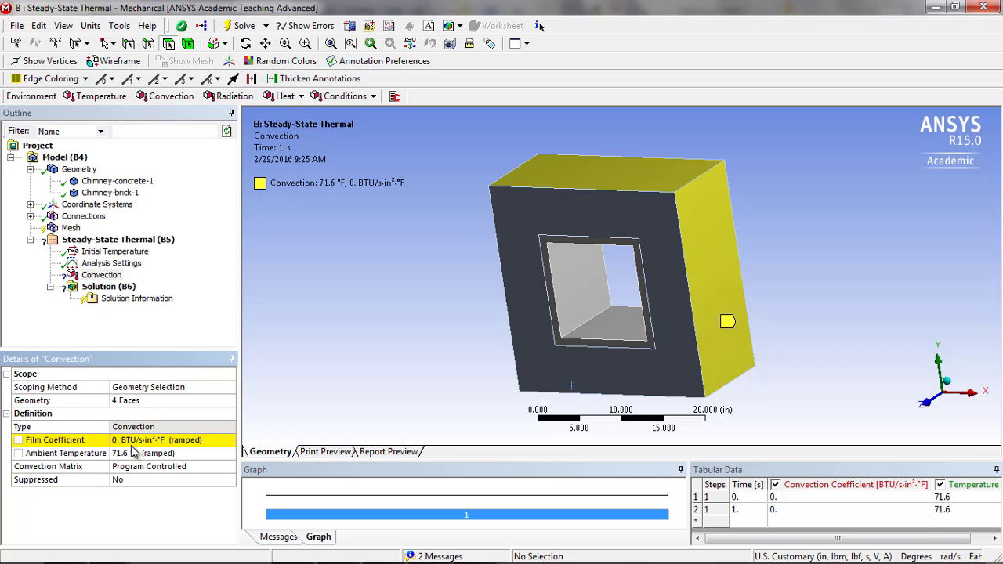
# - Set the Film Coefficient of the outer-face convection to 0.012 BTU/s·in²·°F
pyautogui.click(118, 440)
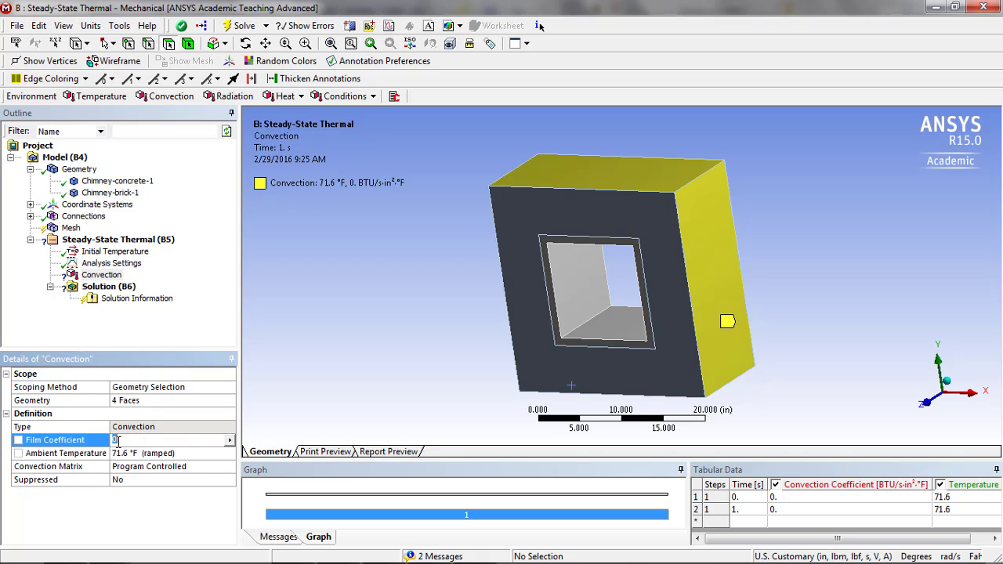
pyautogui.write('0.012')
pyautogui.press('Return')
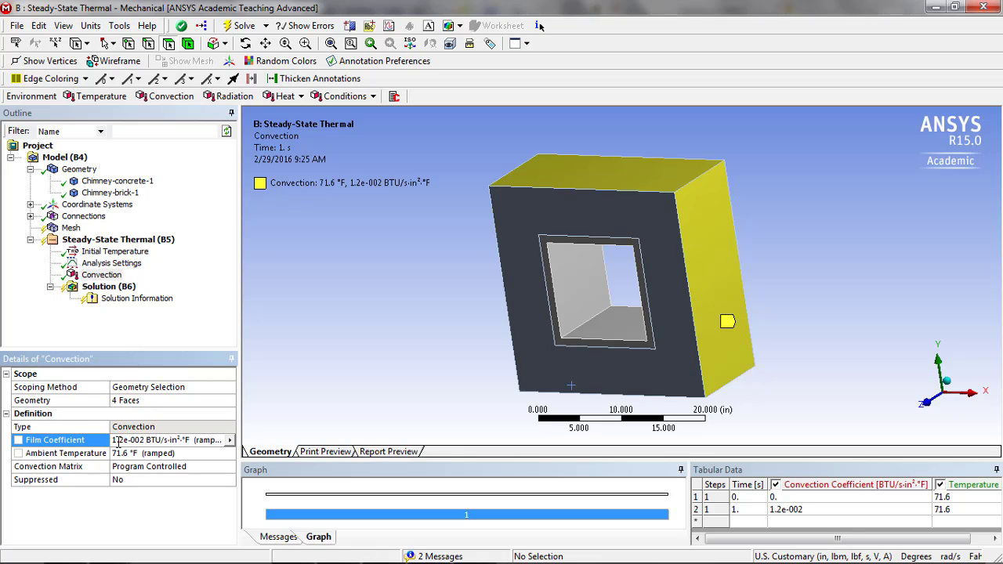
pyautogui.click(230, 441)
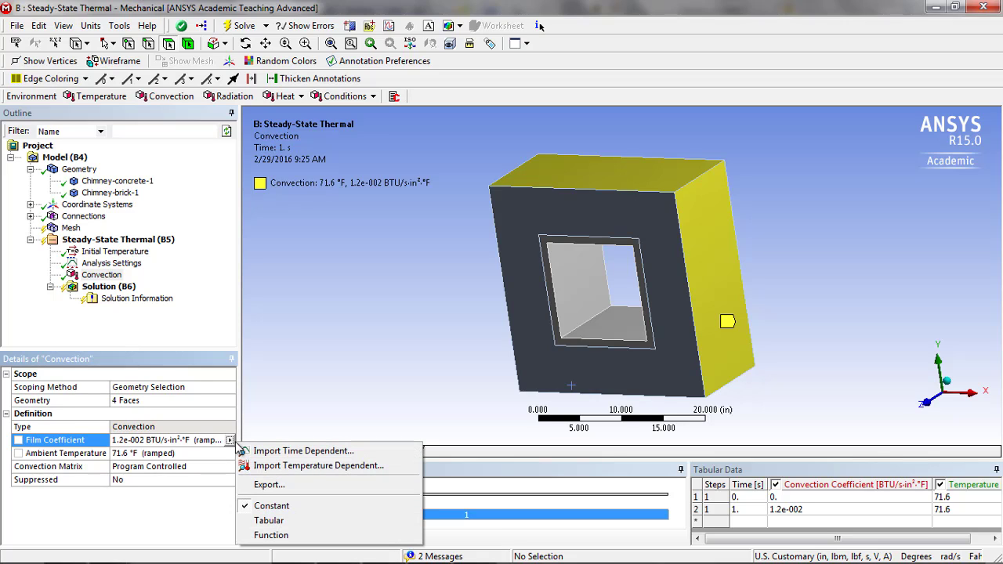
pyautogui.click(232, 444)
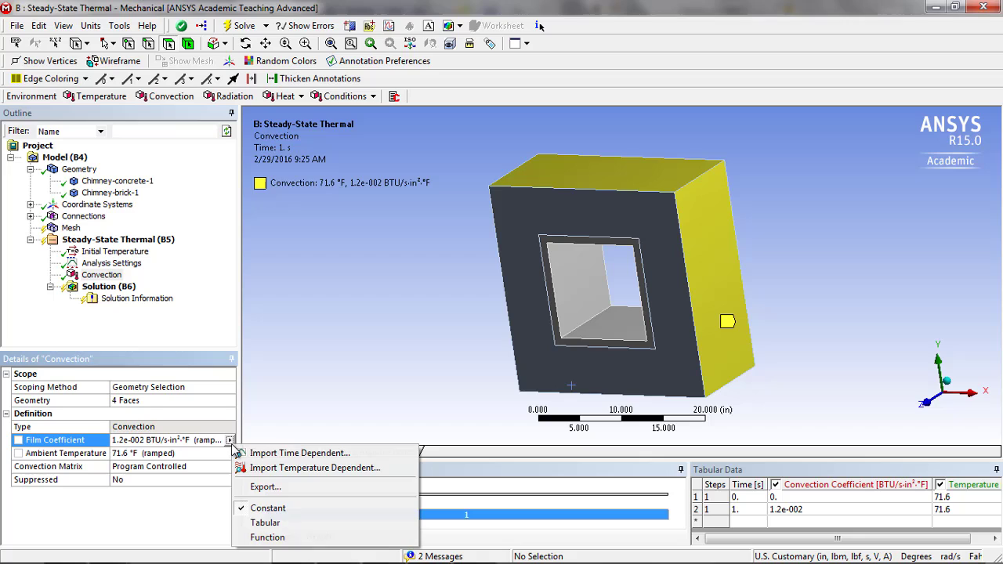
pyautogui.click(188, 443)
pyautogui.click(131, 441)
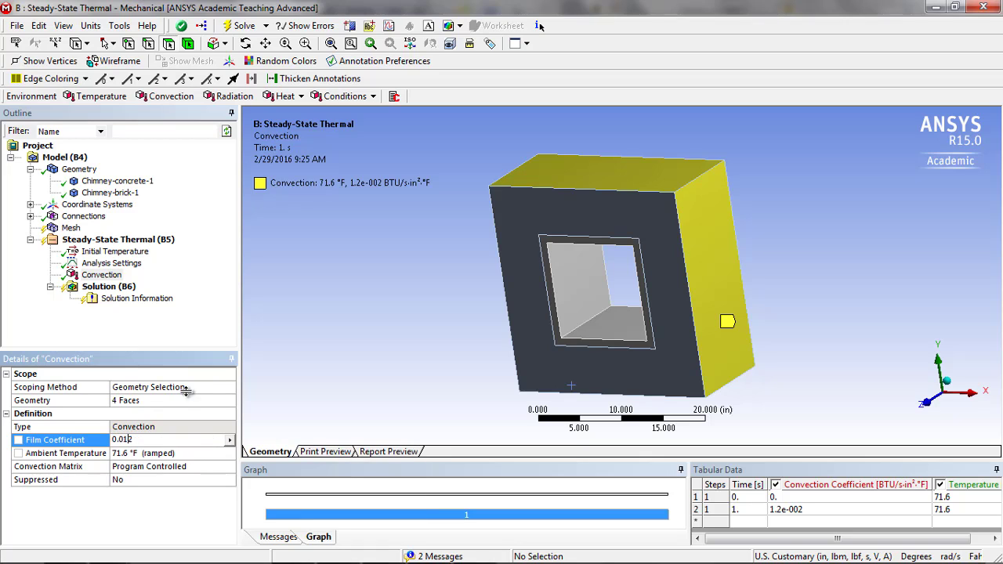
# - Compare the outer convection's film coefficient in foot-based U.S. Customary units and return to inch-based units
pyautogui.click(91, 25)
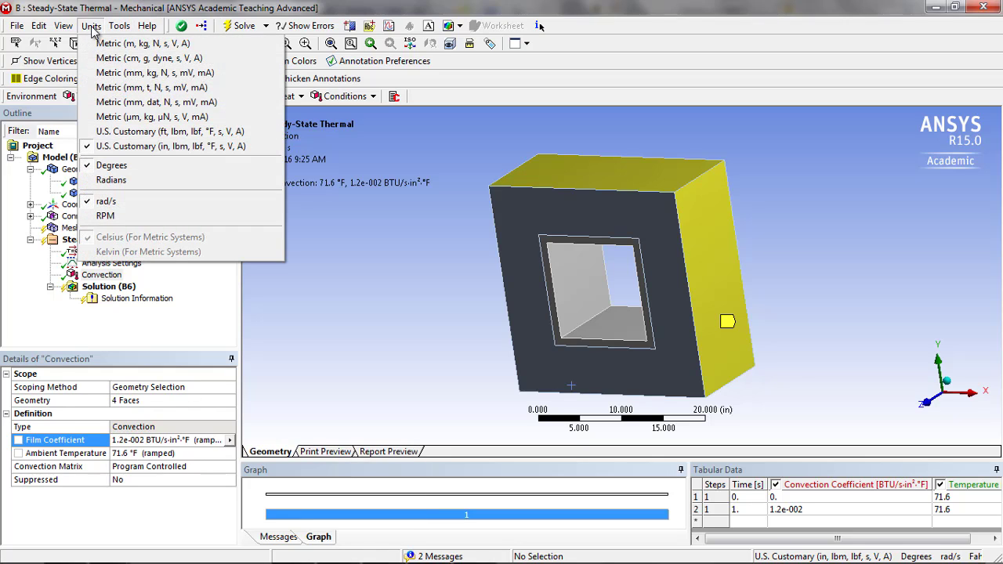
pyautogui.click(162, 132)
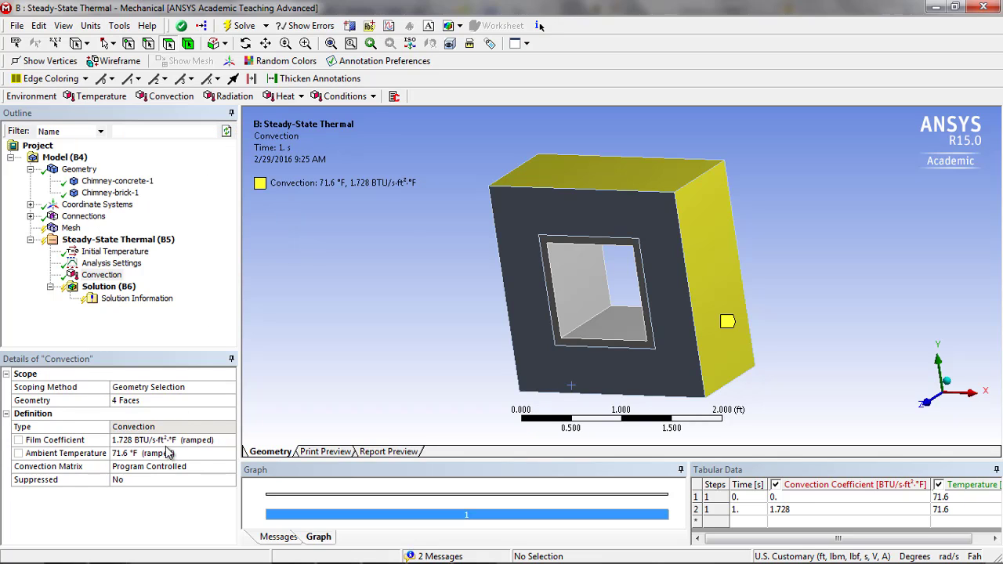
pyautogui.click(91, 25)
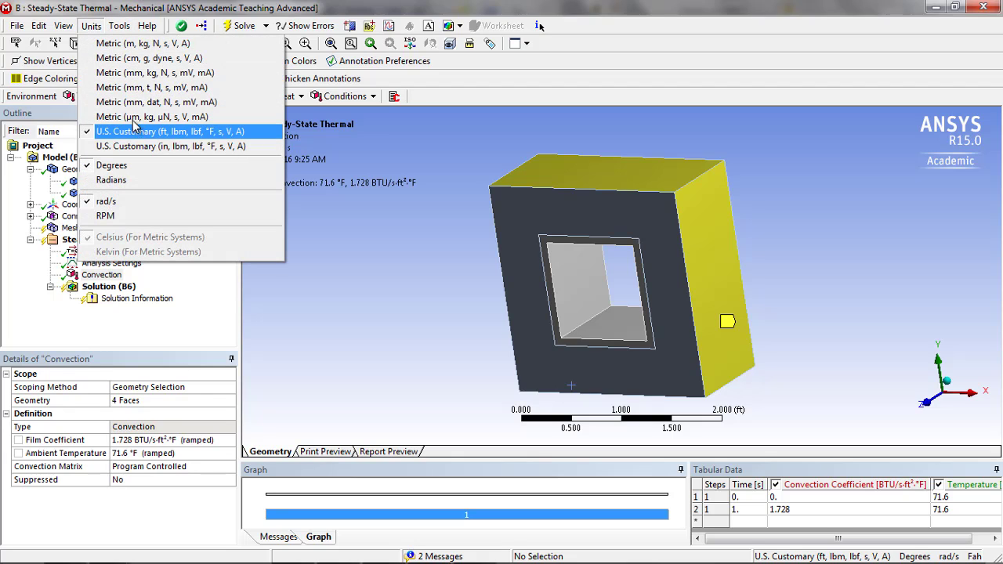
pyautogui.click(140, 146)
pyautogui.click(148, 441)
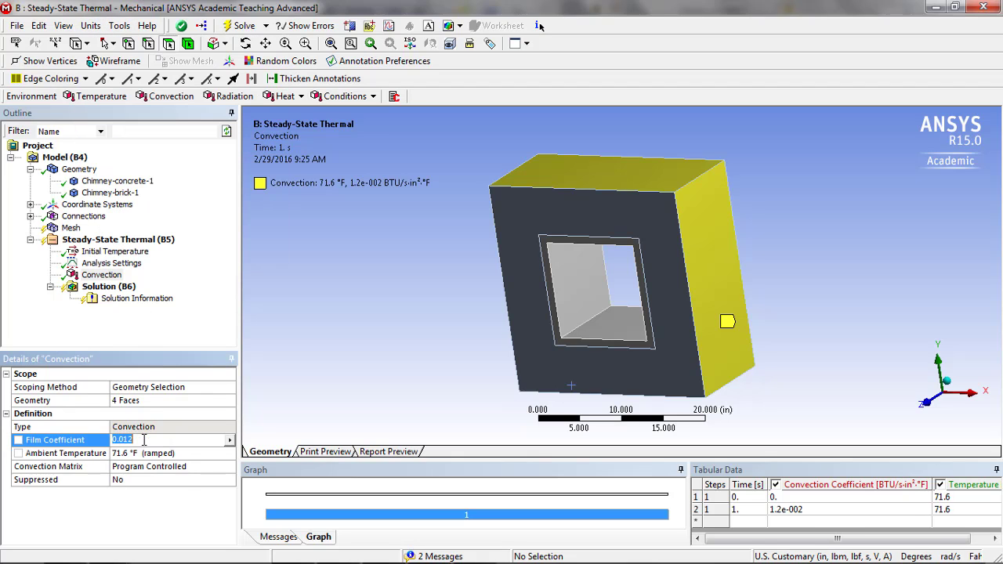
pyautogui.click(140, 454)
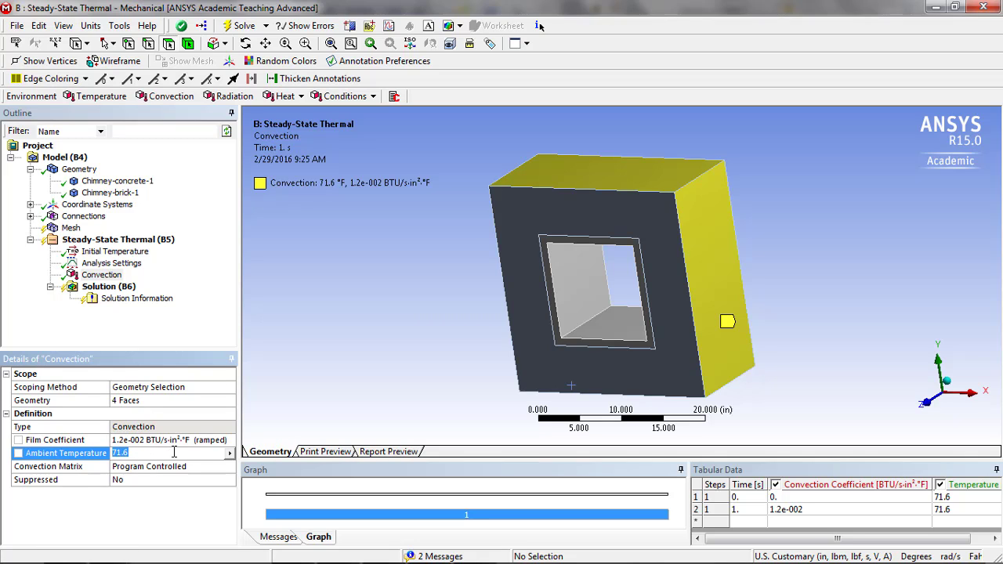
# - Open the Windows Calculator
pyautogui.press('super')
pyautogui.write('calc')
pyautogui.press('Return')
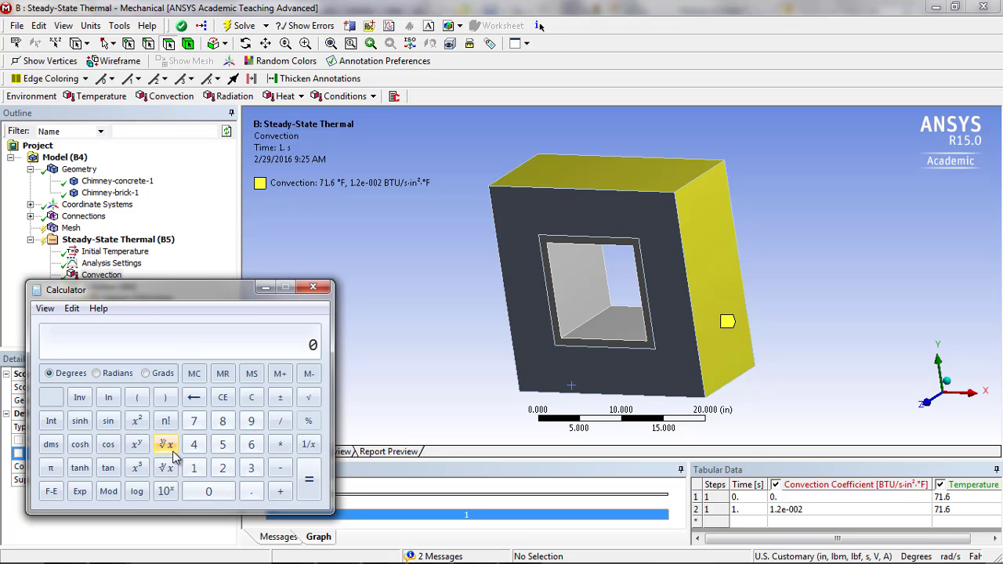
# - Try multiplying 0.012 by 3600 in the calculator and clear the result
pyautogui.write('.012 * 3600')
pyautogui.press('Return')
pyautogui.press('Escape')
# - Divide 0.012 by 3600 in the calculator to convert the outer film coefficient to a per-second value
pyautogui.write('0.012/3600')
pyautogui.press('Return')
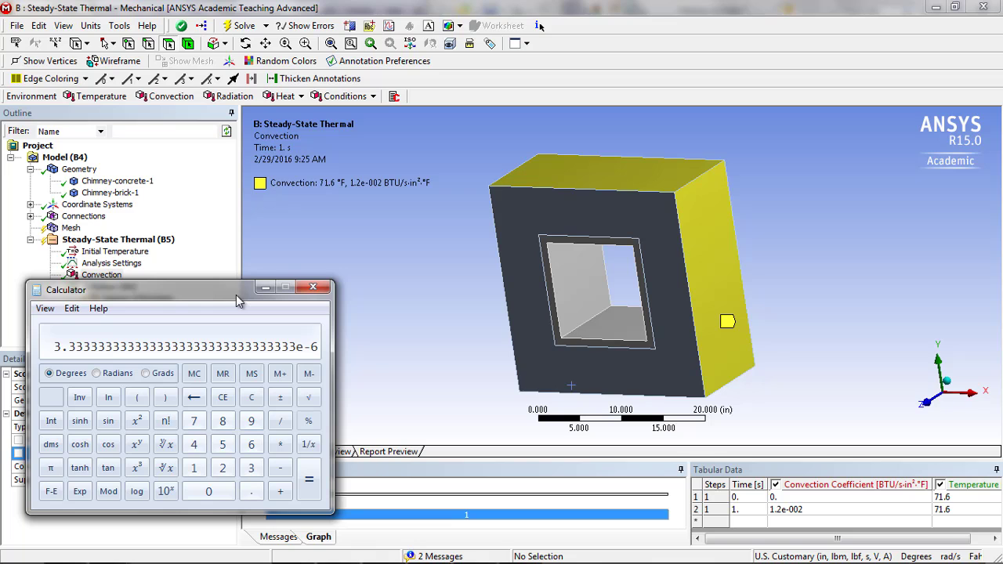
pyautogui.moveTo(239, 302); pyautogui.dragTo(456, 239)
pyautogui.click(141, 444)
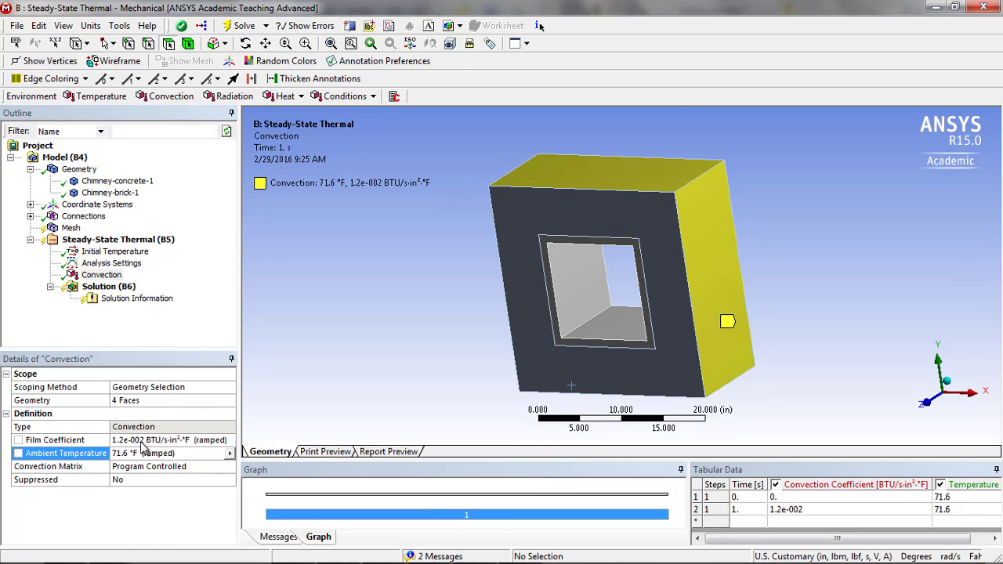
pyautogui.click(142, 441)
pyautogui.press('BackSpace')
pyautogui.press('BackSpace')
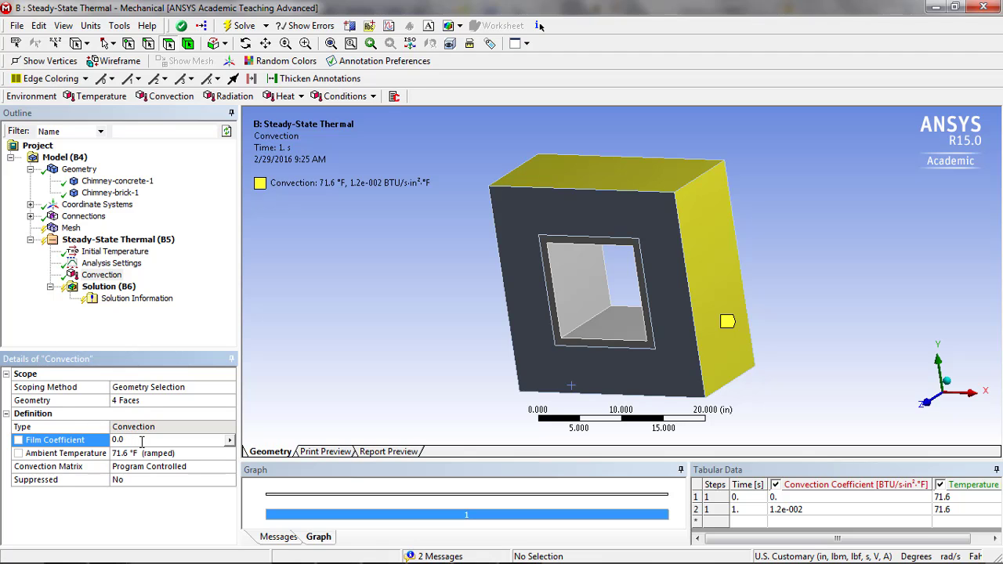
pyautogui.press('BackSpace')
pyautogui.press('BackSpace')
pyautogui.press('BackSpace')
# - Reread the converted value in Calculator and set the outer-face convection's Film Coefficient in Mechanical to 3.333e-6 BTU/s·in²·°F
pyautogui.hotkey('alt', 'Tab')
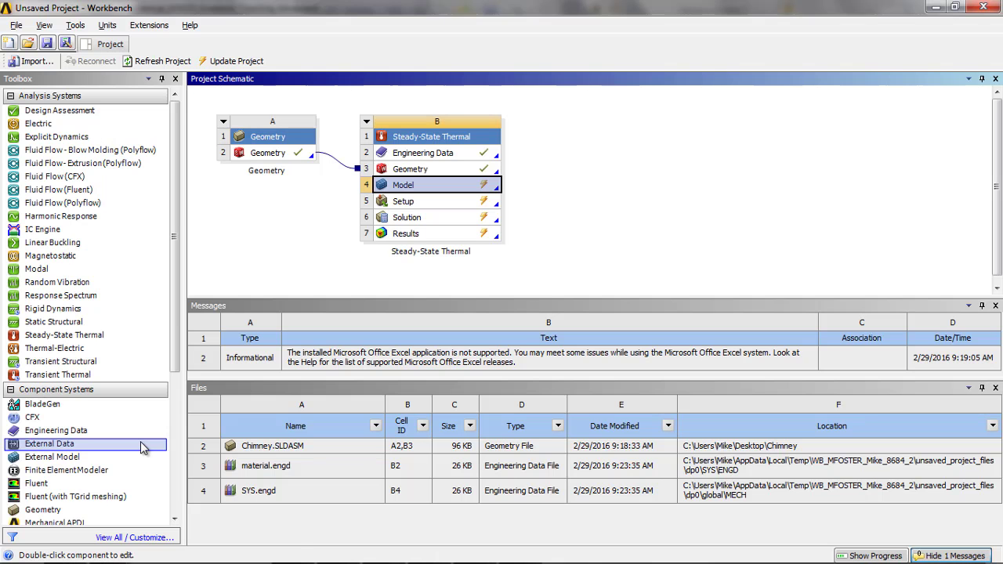
pyautogui.hotkey('alt', 'Tab')
pyautogui.hotkey('alt', 'Tab')
pyautogui.hotkey('alt', 'Tab')
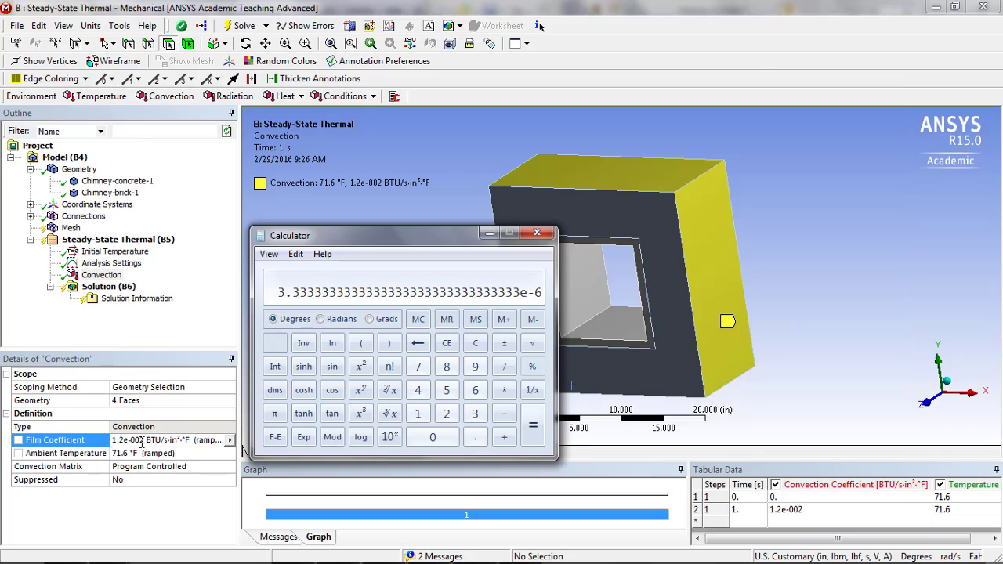
pyautogui.hotkey('alt', 'Tab')
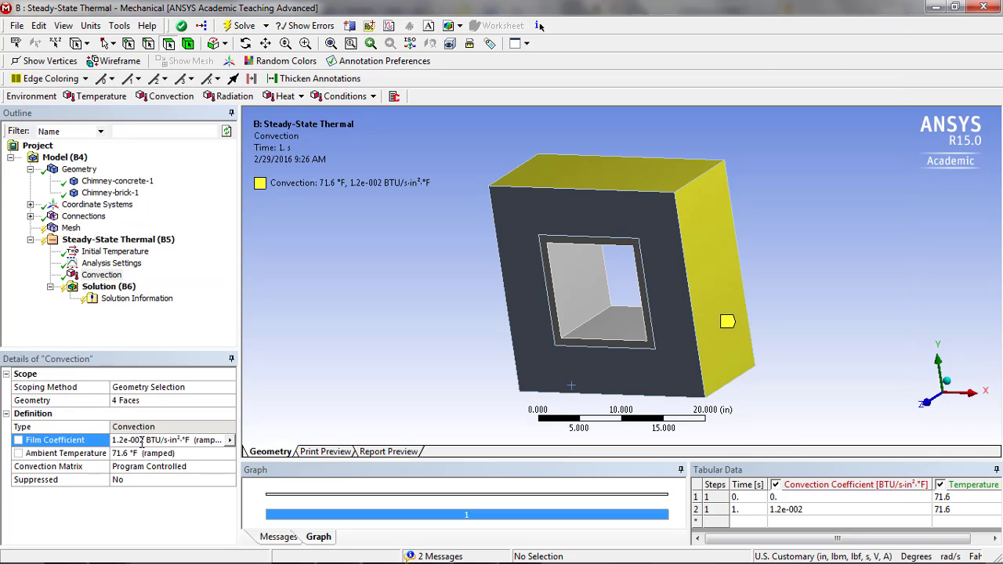
pyautogui.click(141, 440)
pyautogui.write('3')
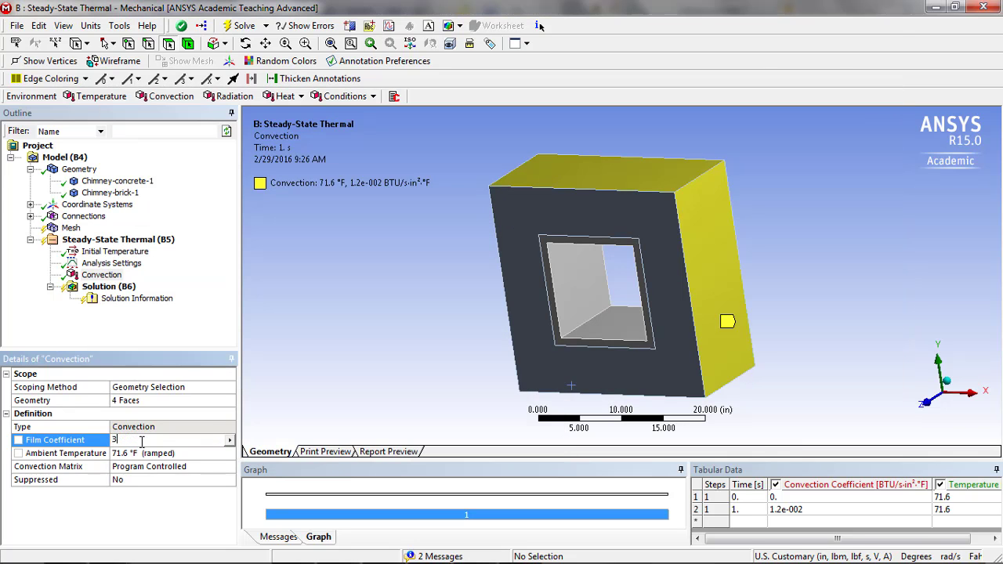
pyautogui.write('.333e-6')
pyautogui.press('Return')
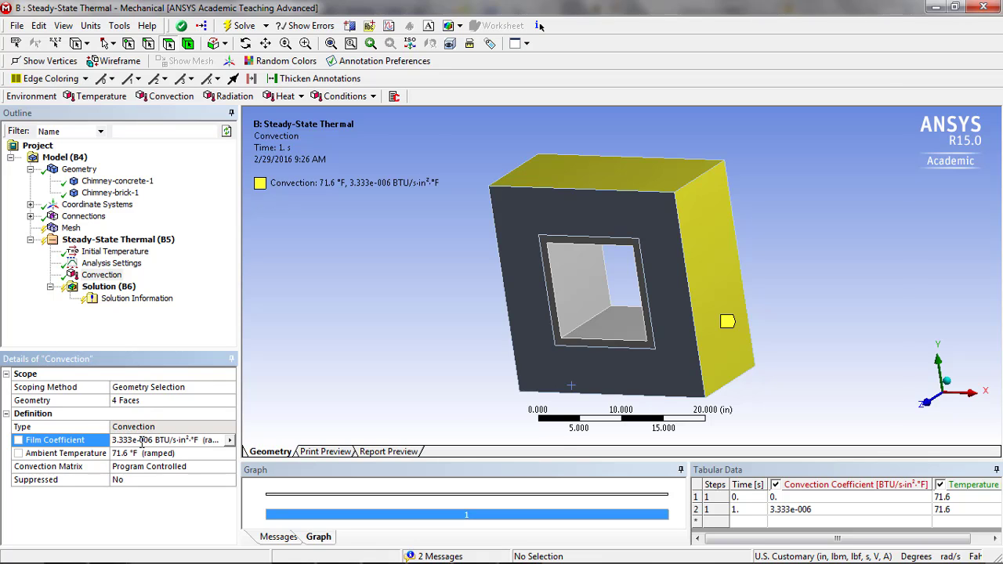
# - Recheck the outer-face convection's Film Coefficient and set its Ambient Temperature to 10 °F
pyautogui.hotkey('alt', 'Tab')
pyautogui.hotkey('alt', 'Tab')
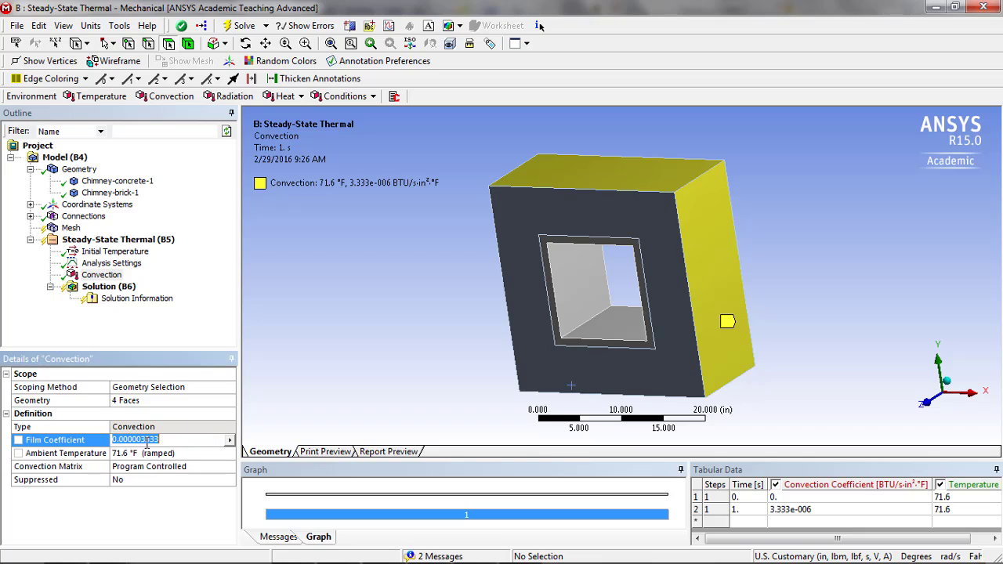
pyautogui.click(149, 440)
pyautogui.click(141, 453)
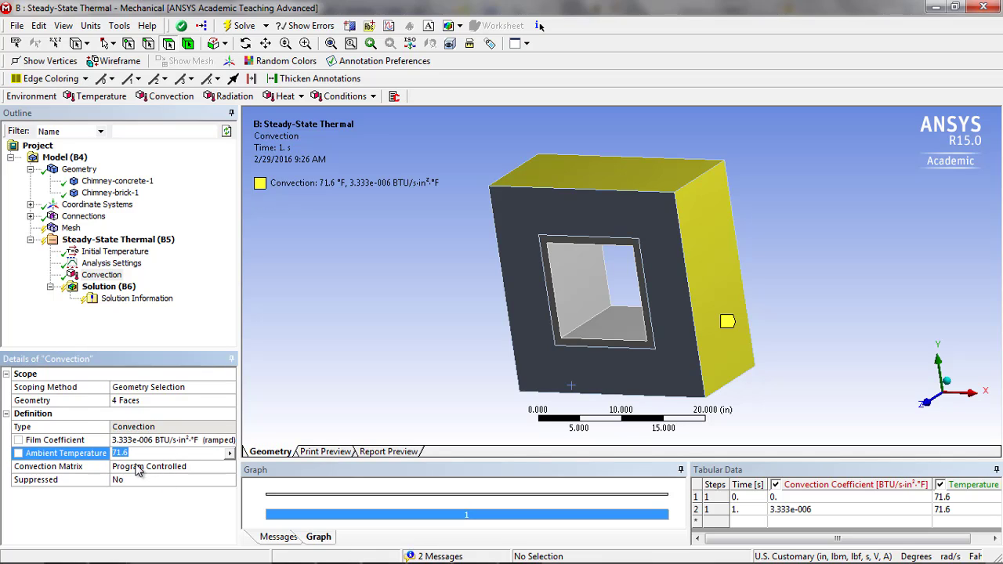
pyautogui.write('10')
pyautogui.press('Return')
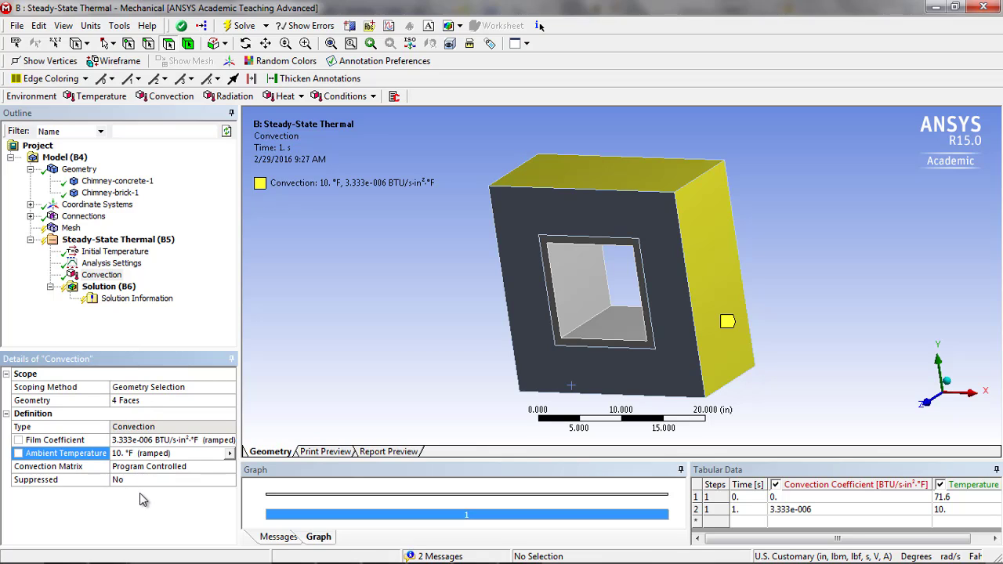
# - Add a second Convection load and scope it to the four inner faces of the chimney opening
pyautogui.click(171, 97)
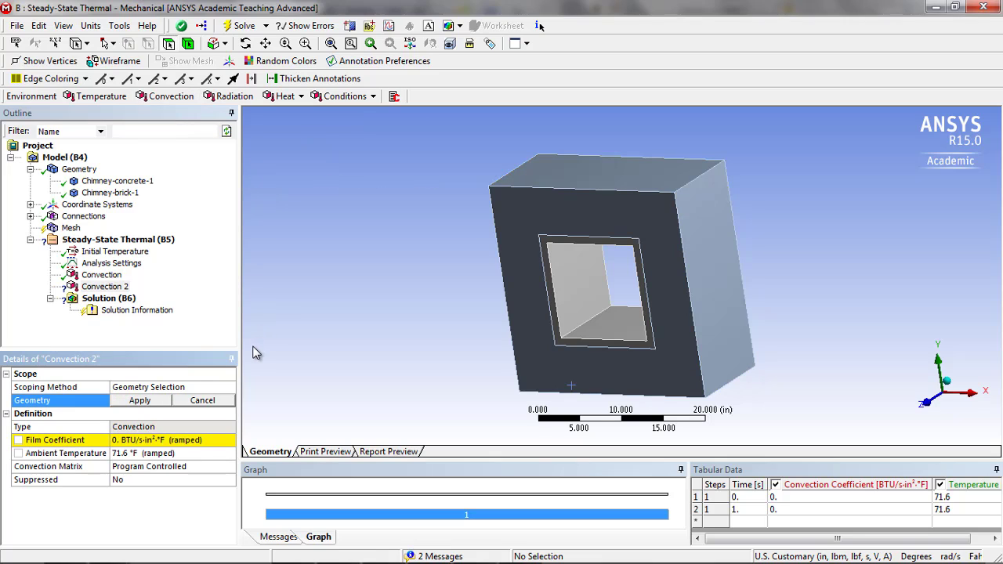
pyautogui.click(594, 302)
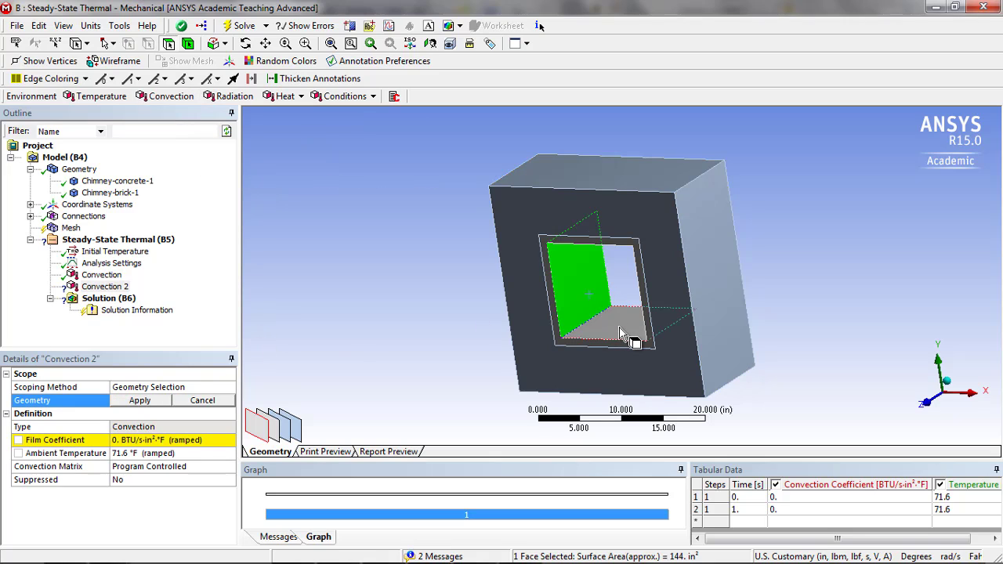
pyautogui.keyDown('ctrl'); pyautogui.click(619, 333); pyautogui.keyUp('ctrl')
pyautogui.moveTo(600, 338); pyautogui.dragTo(727, 312, button='middle')
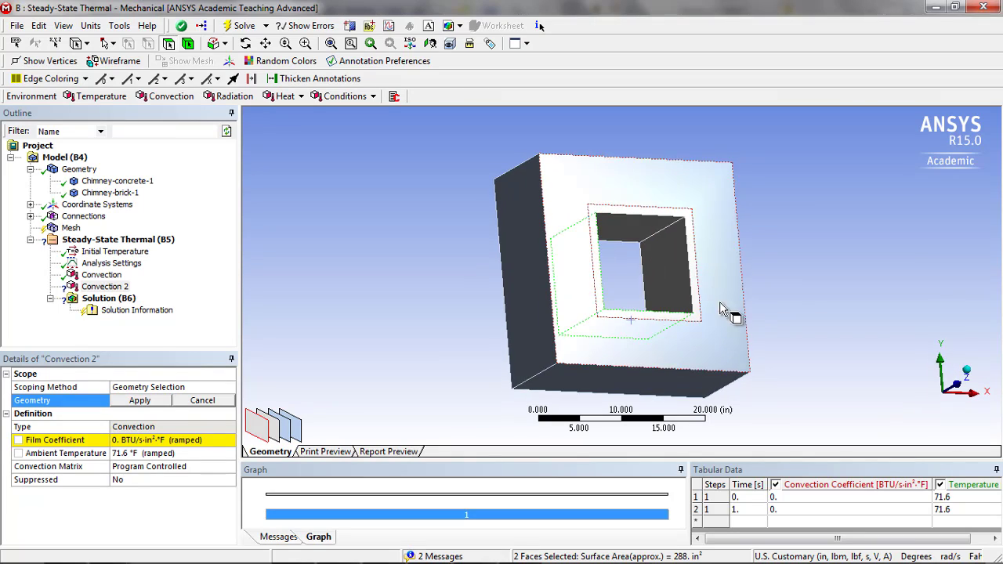
pyautogui.keyDown('ctrl'); pyautogui.click(667, 276); pyautogui.keyUp('ctrl')
pyautogui.keyDown('ctrl'); pyautogui.click(634, 231); pyautogui.keyUp('ctrl')
pyautogui.moveTo(700, 277); pyautogui.dragTo(587, 292, button='middle')
pyautogui.click(140, 401)
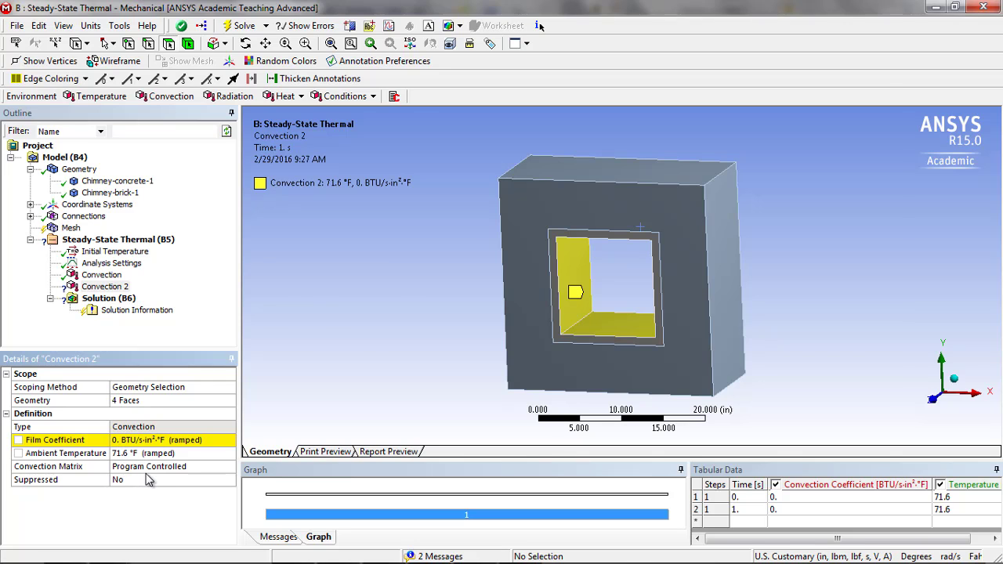
# - Switch to Calculator and divide 0.037 by 3600 to get the inner-face film coefficient per second
pyautogui.hotkey('alt', 'Tab')
pyautogui.press('Escape')
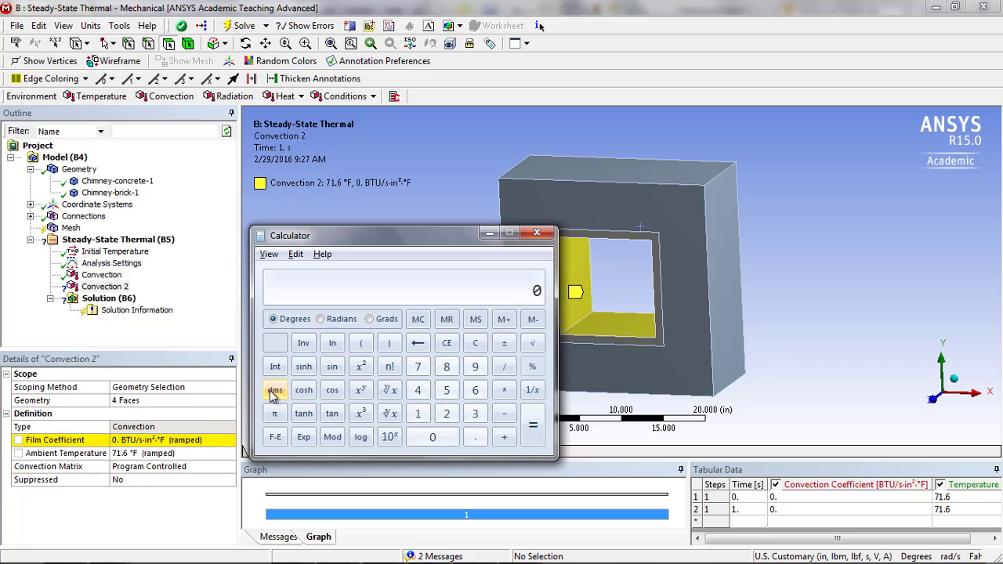
pyautogui.write('0.037')
pyautogui.press('/')
pyautogui.write('3600')
pyautogui.press('Return')
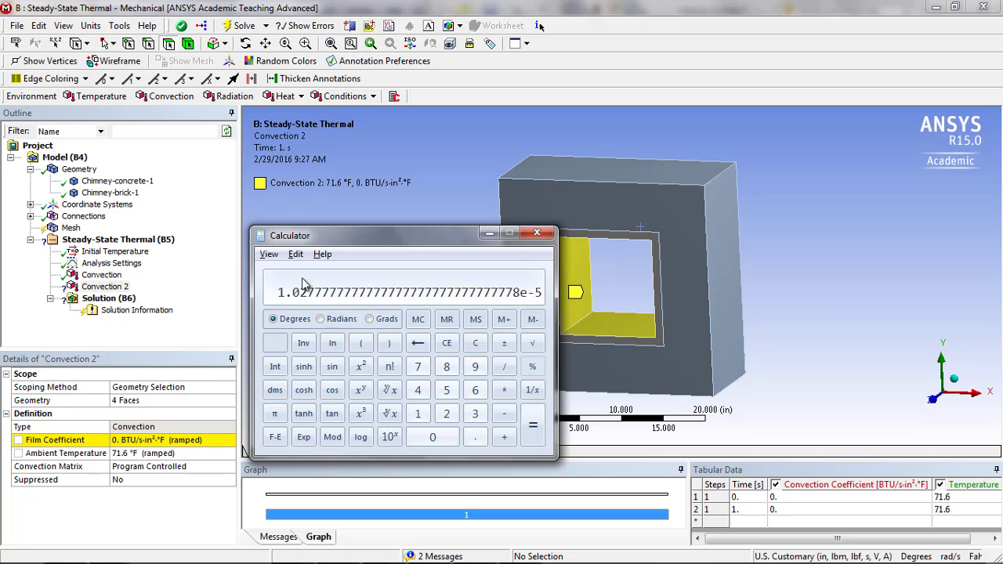
# - Copy the calculated result into the Film Coefficient of Convection 2, shortened to 1.02778e-5 BTU/s·in²·°F
pyautogui.click(296, 254)
pyautogui.click(398, 270)
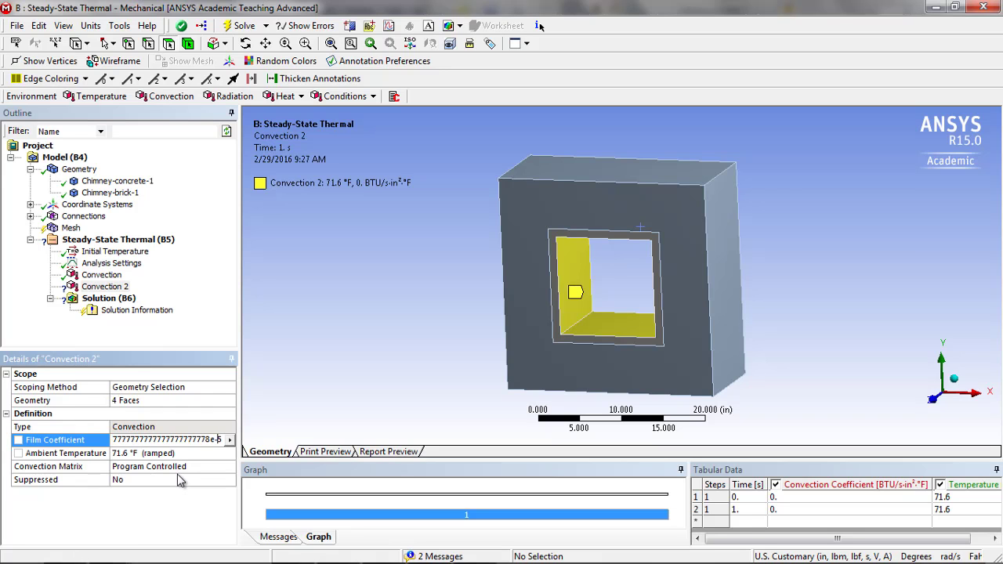
pyautogui.press('BackSpace')
pyautogui.press('BackSpace')
pyautogui.press('BackSpace')
pyautogui.press('BackSpace')
pyautogui.press('BackSpace')
pyautogui.press('BackSpace')
pyautogui.press('BackSpace')
pyautogui.press('BackSpace')
pyautogui.press('BackSpace')
pyautogui.press('BackSpace')
pyautogui.press('BackSpace')
pyautogui.press('BackSpace')
pyautogui.press('BackSpace')
pyautogui.press('BackSpace')
pyautogui.press('BackSpace')
pyautogui.press('BackSpace')
pyautogui.press('BackSpace')
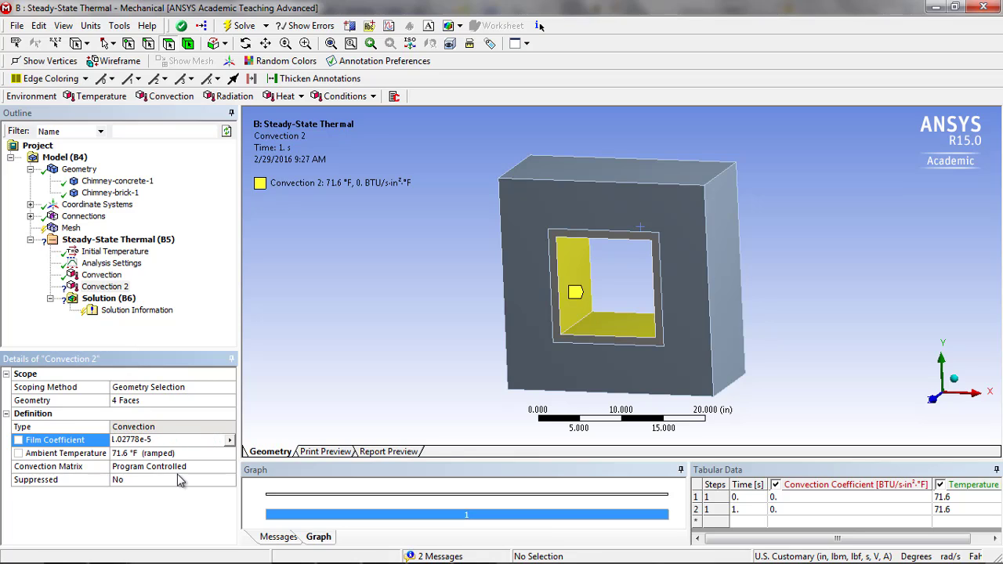
pyautogui.press('Return')
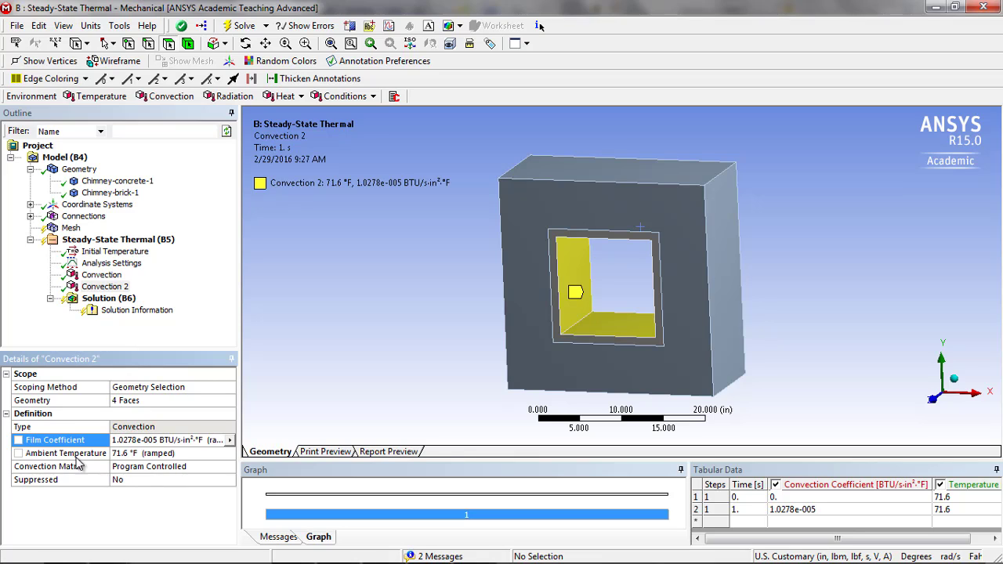
# - Set the Ambient Temperature of the inner-face convection to 140 °F
pyautogui.click(130, 453)
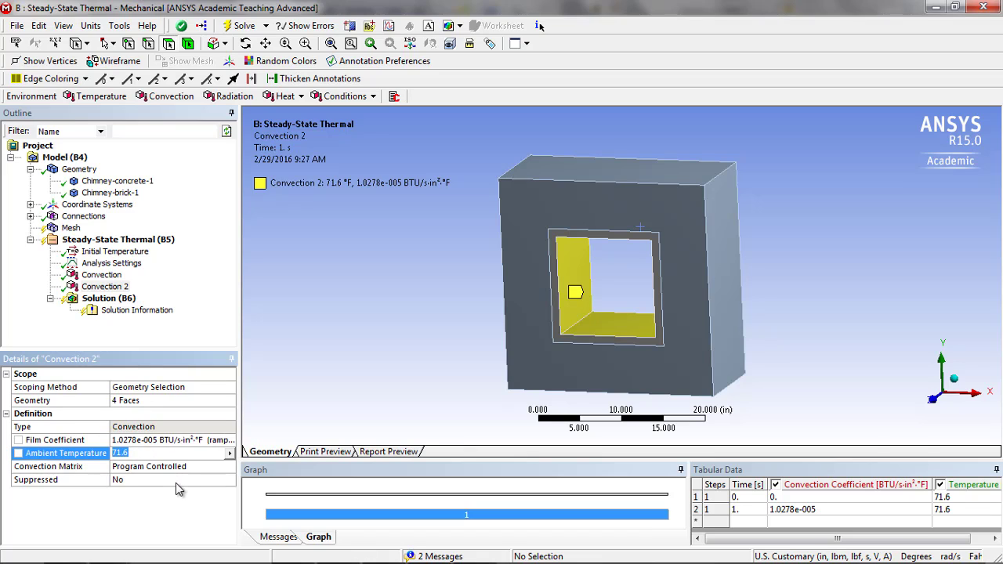
pyautogui.write('140')
pyautogui.press('Return')
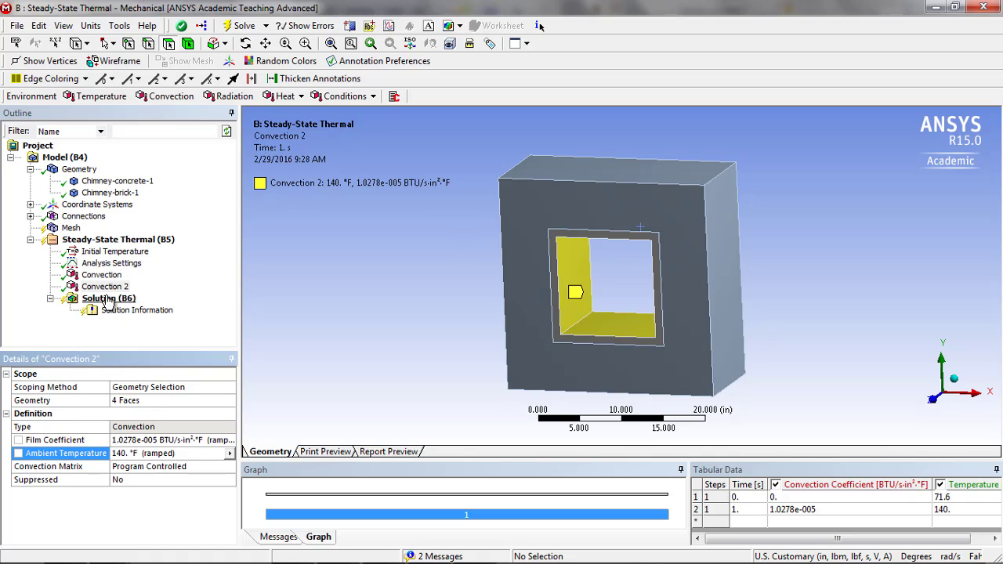
# - Generate the chimney's mesh with default settings and examine the node and element counts in its statistics
pyautogui.click(71, 228)
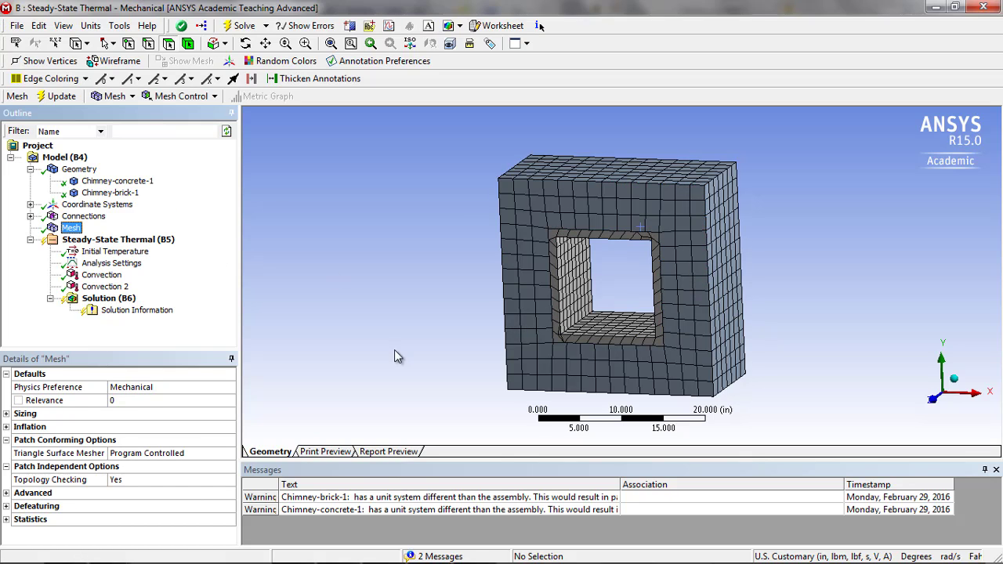
pyautogui.click(8, 521)
pyautogui.hotkey('alt', 'Tab')
pyautogui.hotkey('alt', 'Tab')
pyautogui.hotkey('alt', 'Tab')
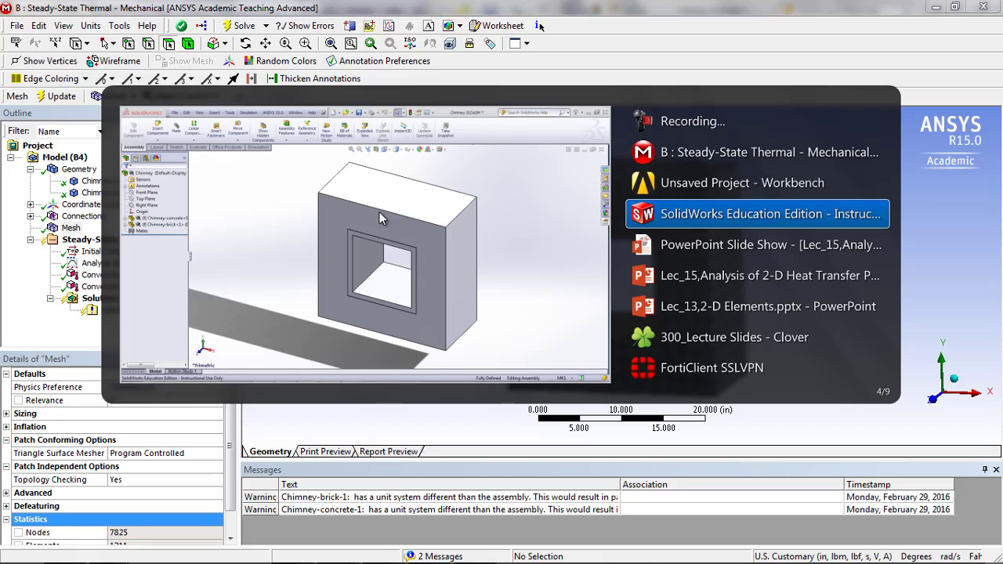
pyautogui.hotkey('alt', 'shift', 'Tab')
pyautogui.hotkey('alt', 'shift', 'Tab')
pyautogui.click(174, 493)
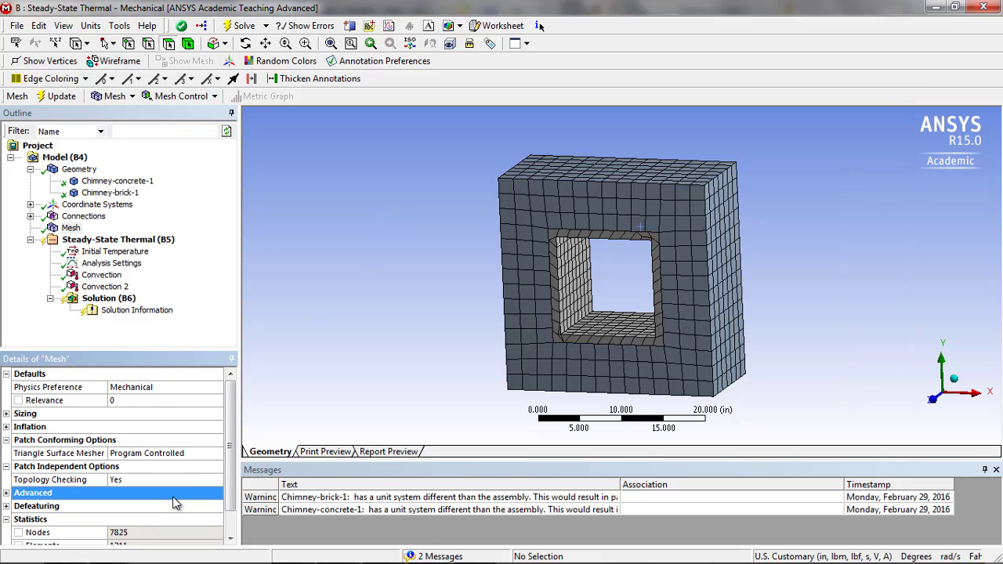
pyautogui.moveTo(230, 467); pyautogui.dragTo(231, 533)
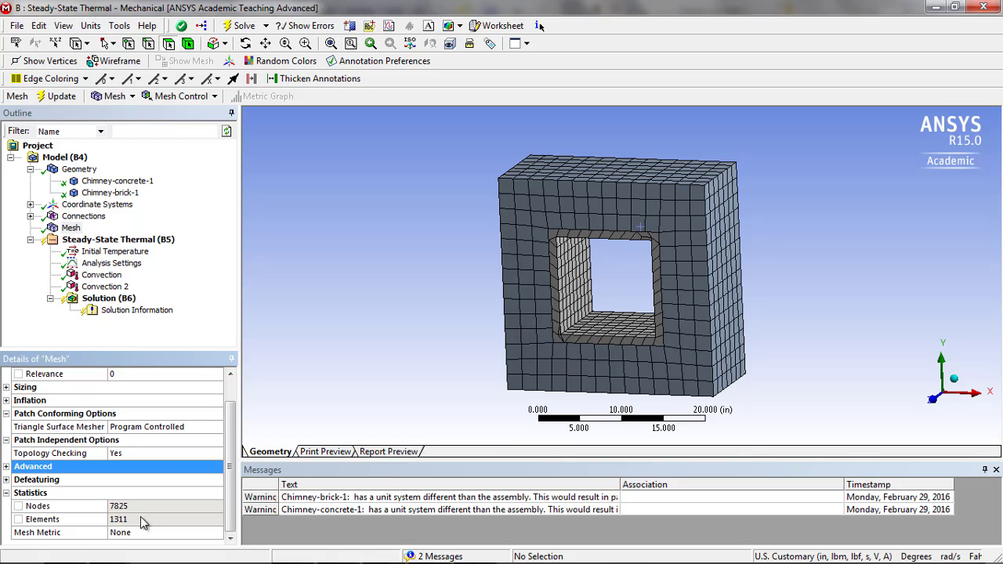
# - Refine the chimney's mesh with the sizing's Relevance Center set to Fine and examine the regenerated mesh's node and element counts
pyautogui.doubleClick(21, 387)
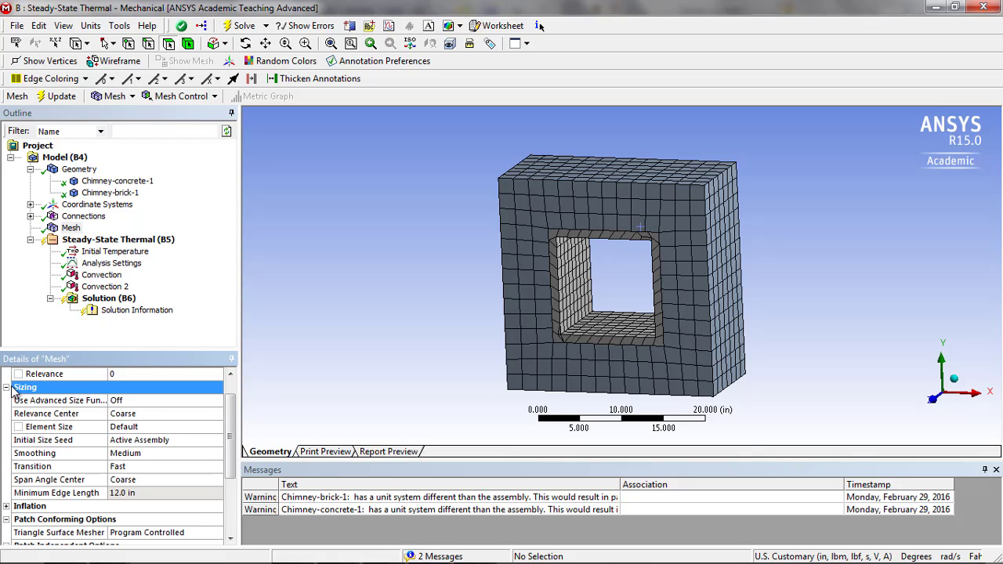
pyautogui.click(145, 415)
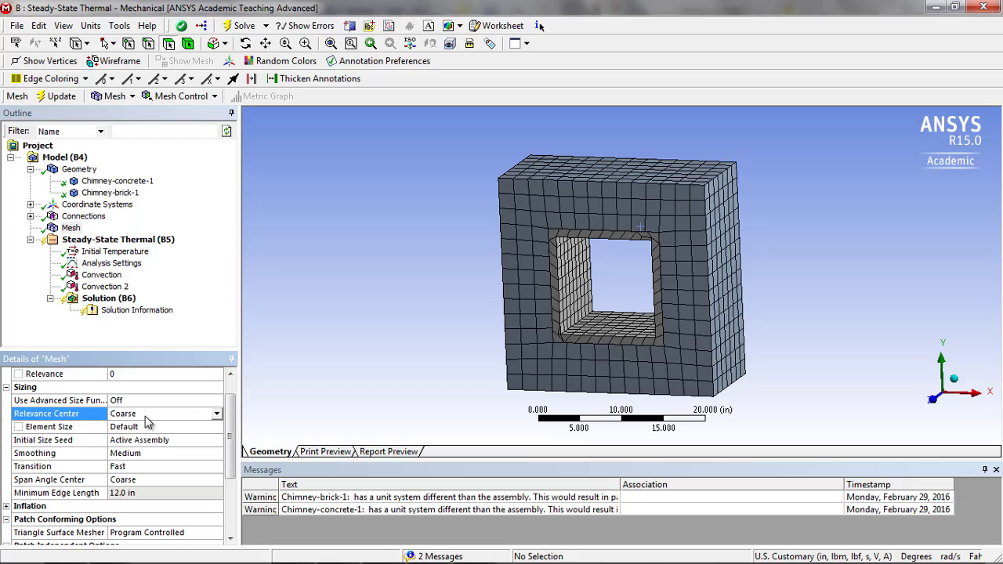
pyautogui.click(217, 414)
pyautogui.click(180, 444)
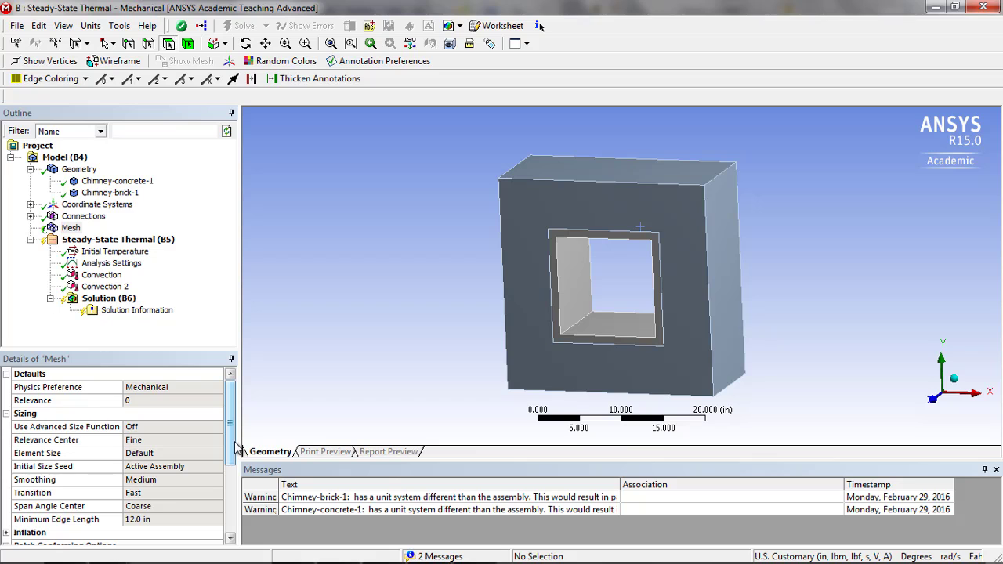
pyautogui.scroll(-3, 232, 447)
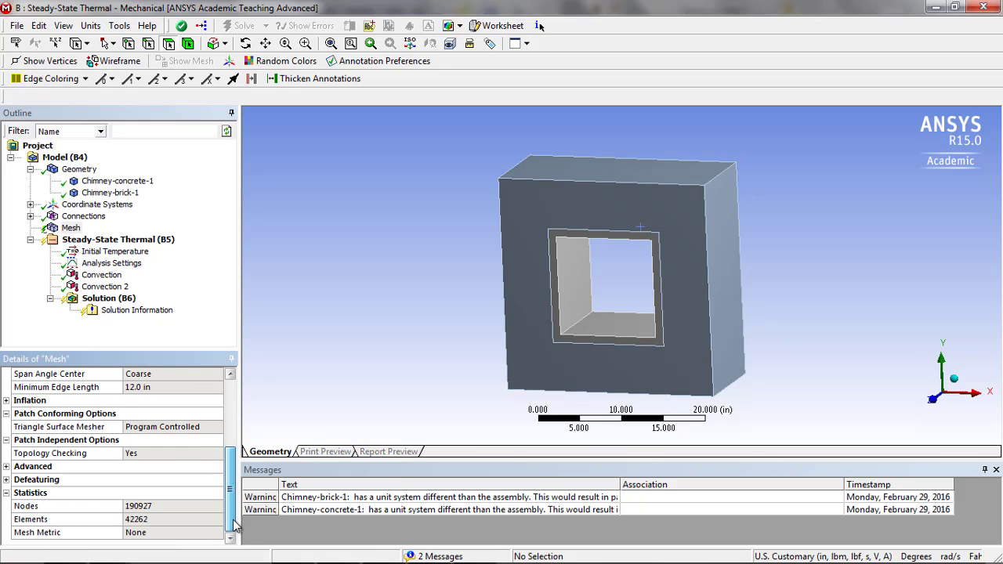
pyautogui.moveTo(232, 448); pyautogui.dragTo(231, 518)
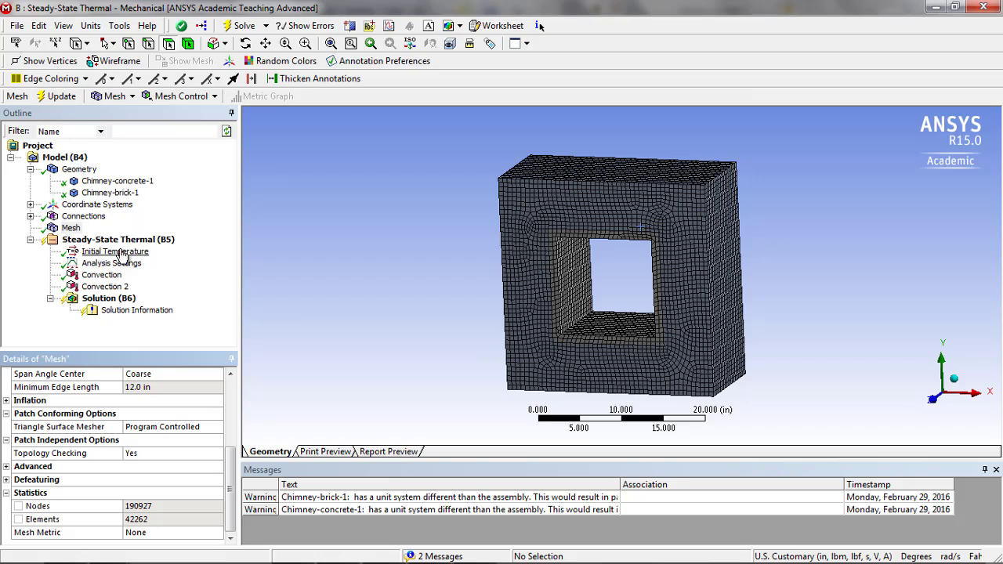
# - Add a Temperature result covering all bodies to the steady-state thermal solution
pyautogui.click(99, 302)
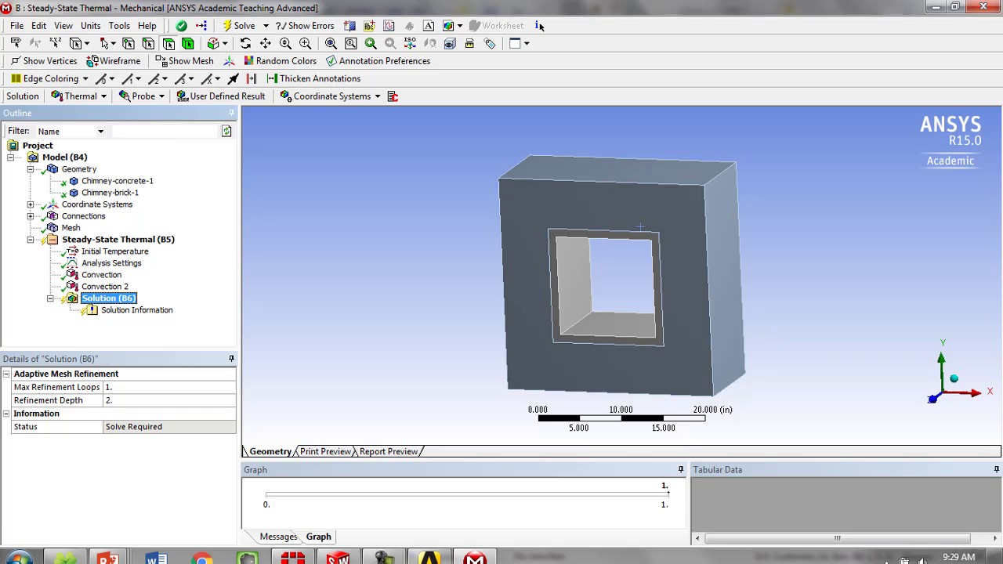
pyautogui.click(101, 96)
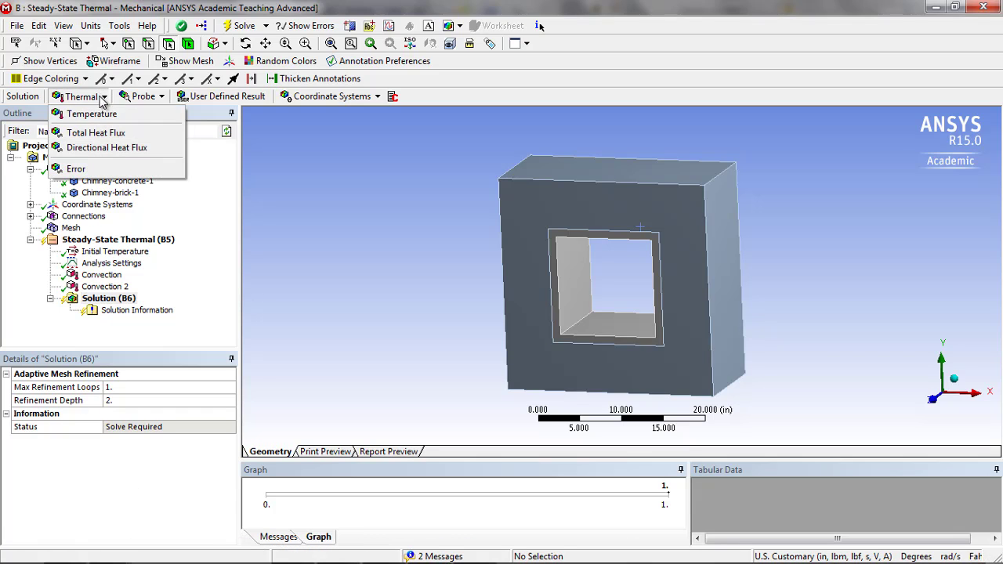
pyautogui.click(74, 113)
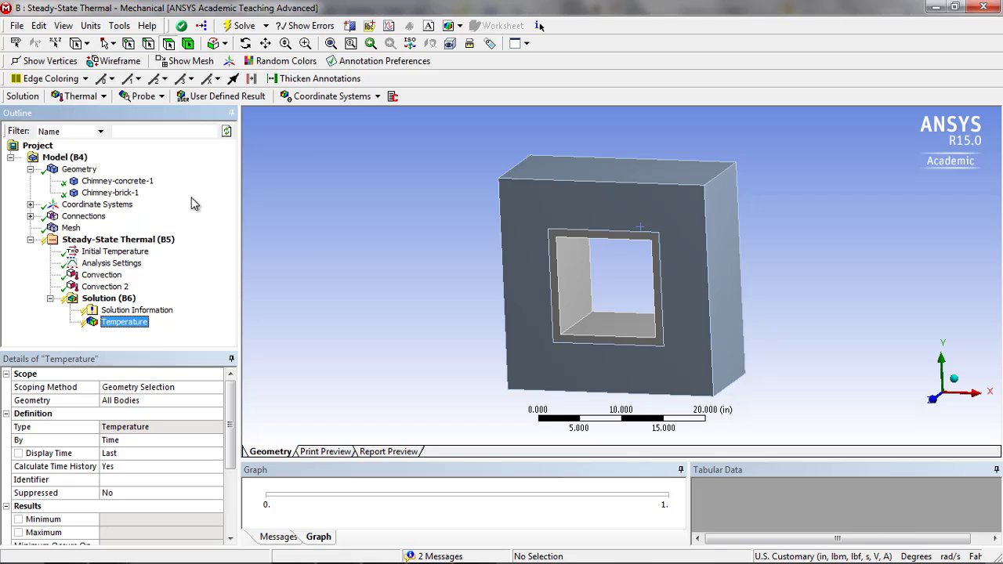
# - Solve the analysis for the Temperature result and view the chimney's temperature contours face-on along the Z axis
pyautogui.rightClick(126, 329)
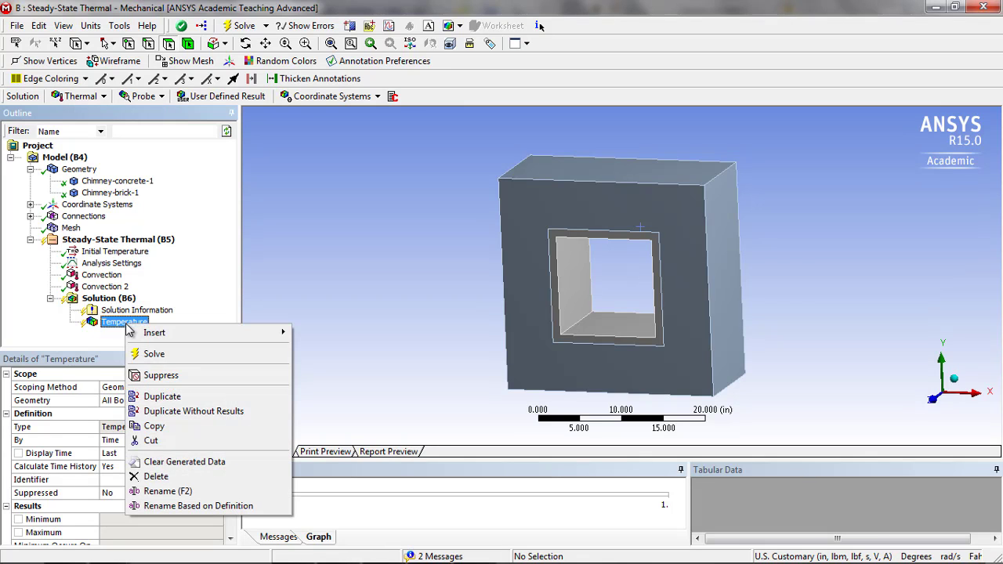
pyautogui.click(149, 351)
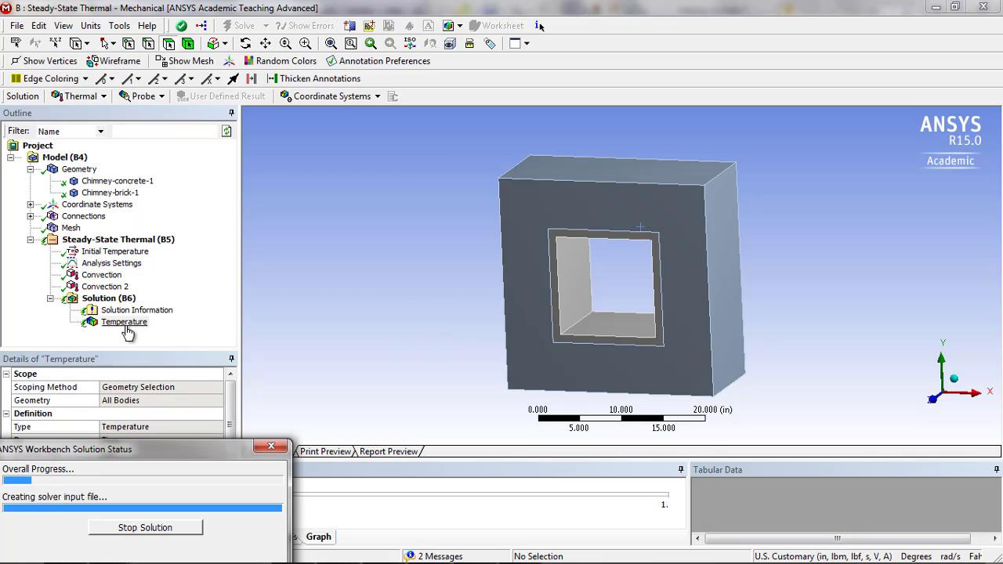
pyautogui.click(416, 310)
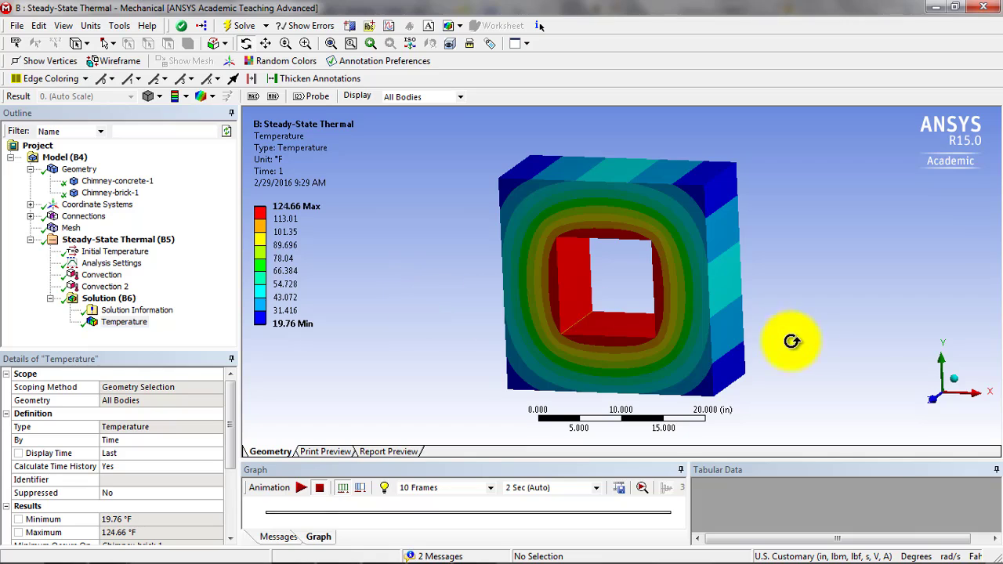
pyautogui.click(932, 403)
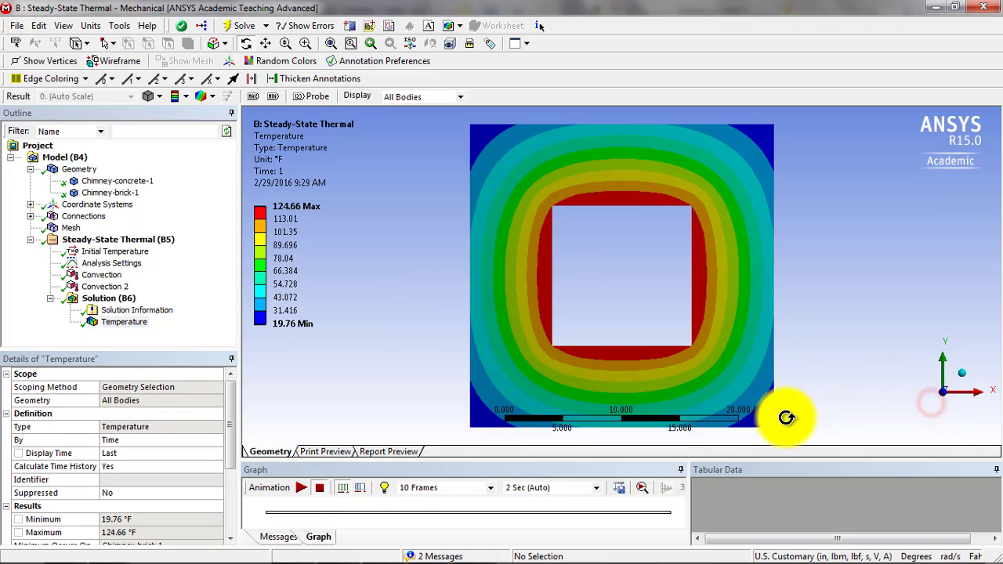